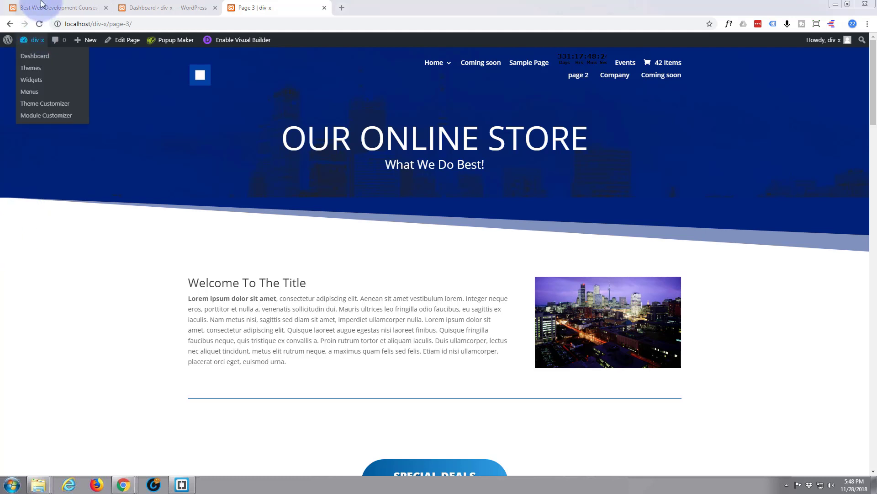
# Step: Look over the Best Web Development Courses example, then enable the Visual Builder on Page 3
pyautogui.click(53, 10)
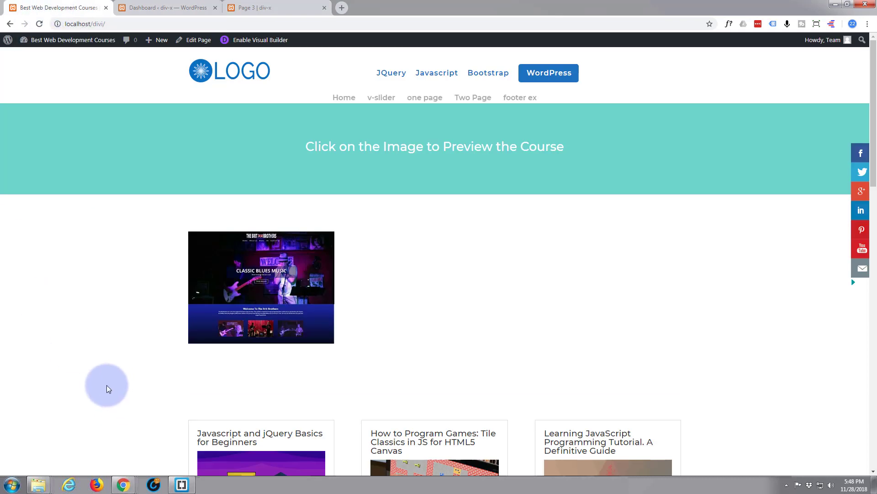
pyautogui.moveTo(224, 294)
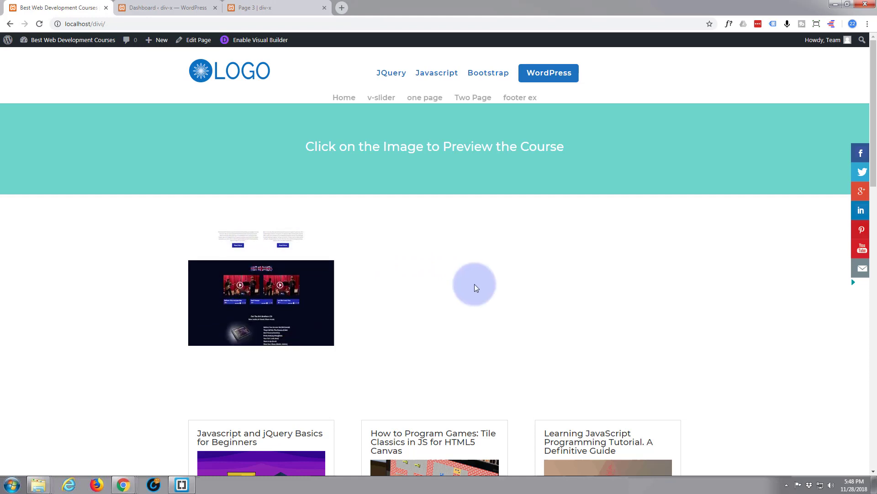
pyautogui.click(260, 9)
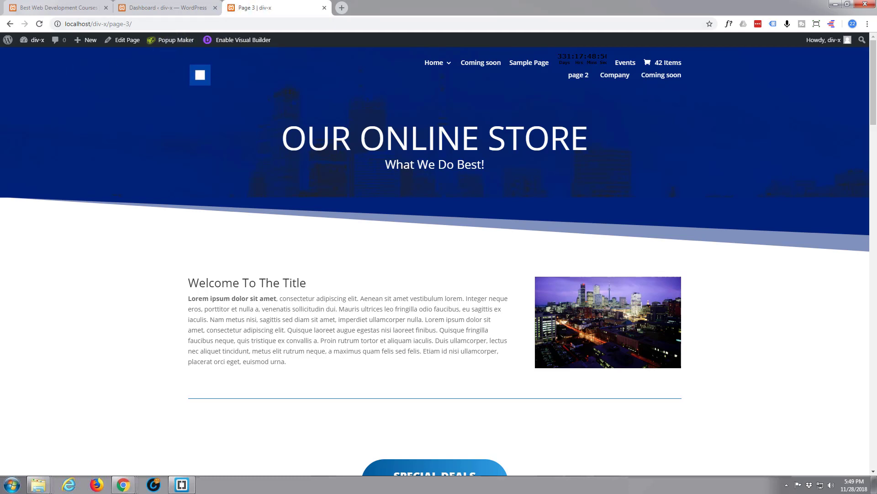
pyautogui.moveTo(0, 77); pyautogui.dragTo(0, 52)
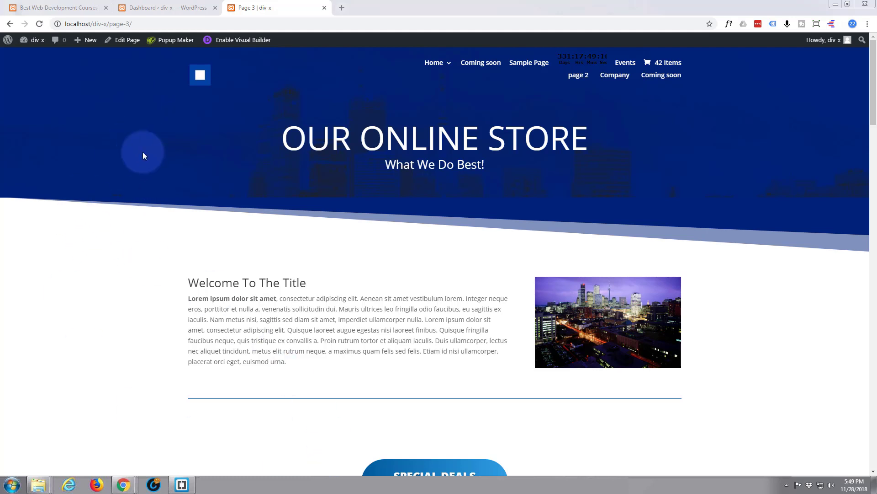
pyautogui.click(243, 41)
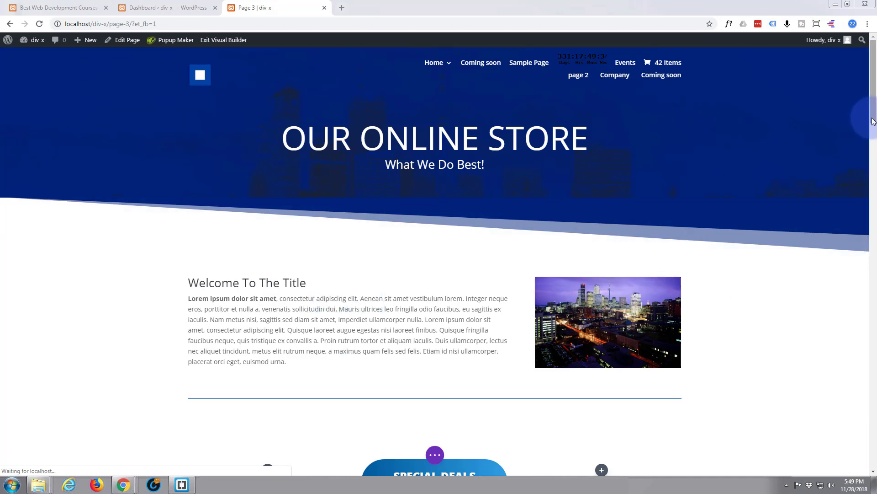
# Step: Scroll to the Special Deals section and start adding a new section beneath it
pyautogui.scroll(-8, 875, 144)
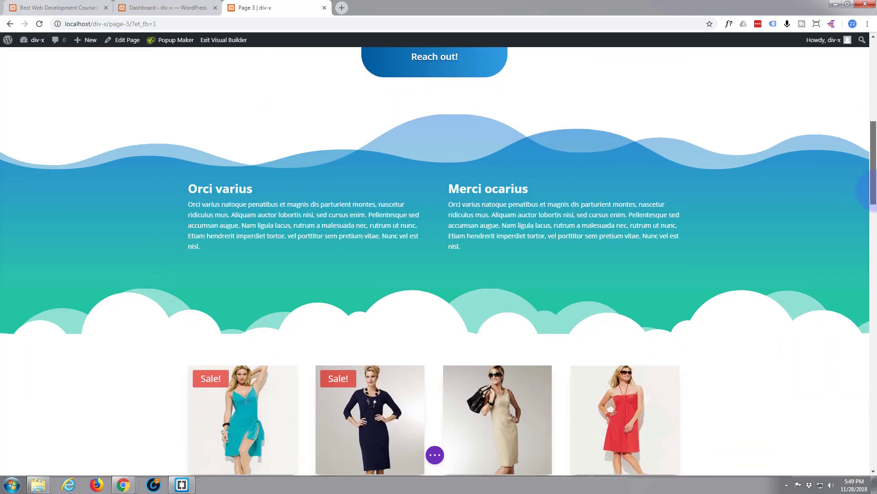
pyautogui.scroll(2, 868, 164)
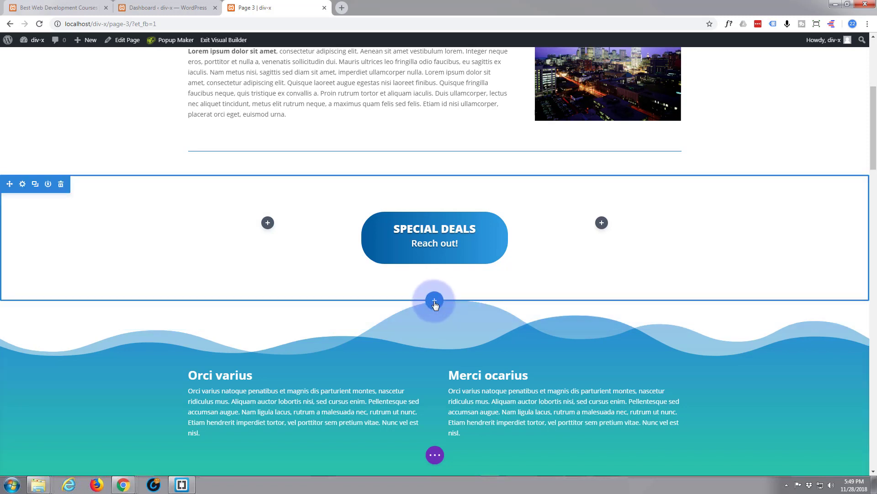
pyautogui.click(435, 301)
# Step: Insert a regular section with an empty three-column row, skipping the module, and bring the image folder over
pyautogui.click(383, 272)
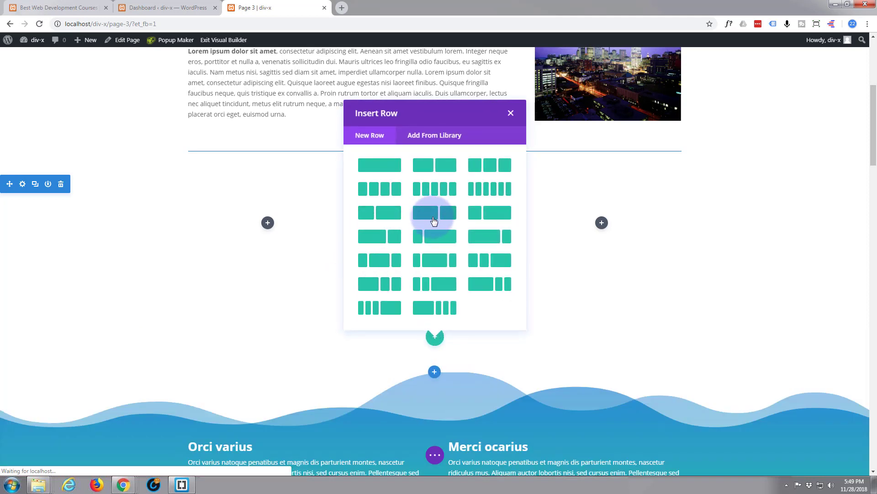
pyautogui.click(500, 166)
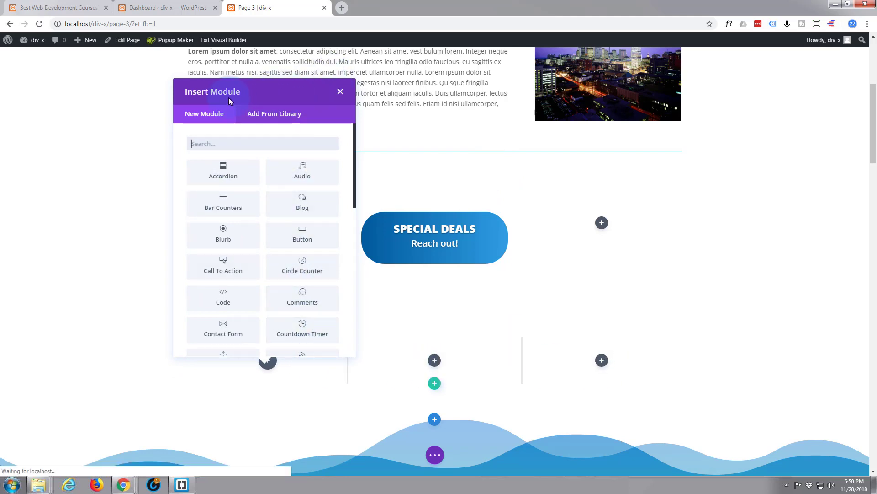
pyautogui.click(340, 93)
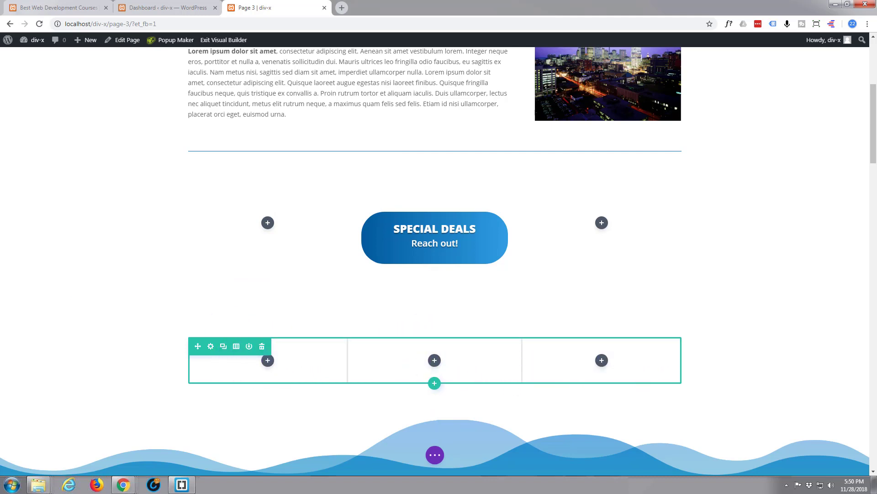
pyautogui.moveTo(0, 192); pyautogui.dragTo(577, 103)
# Step: Check the details of the tall bb and cc images, then move the Explorer window aside
pyautogui.click(464, 146)
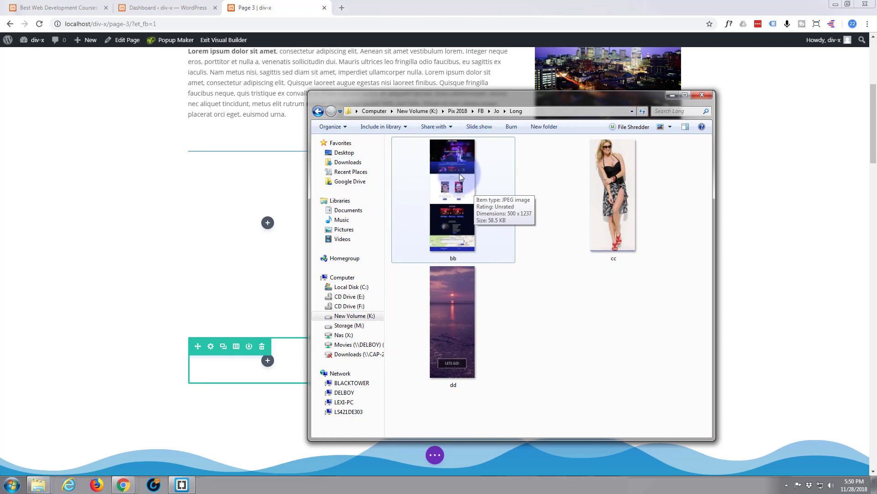
pyautogui.click(531, 98)
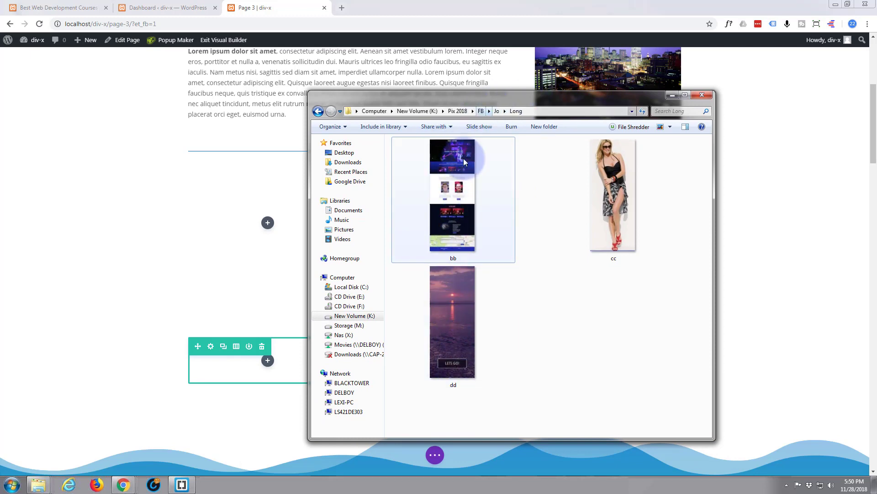
pyautogui.click(614, 195)
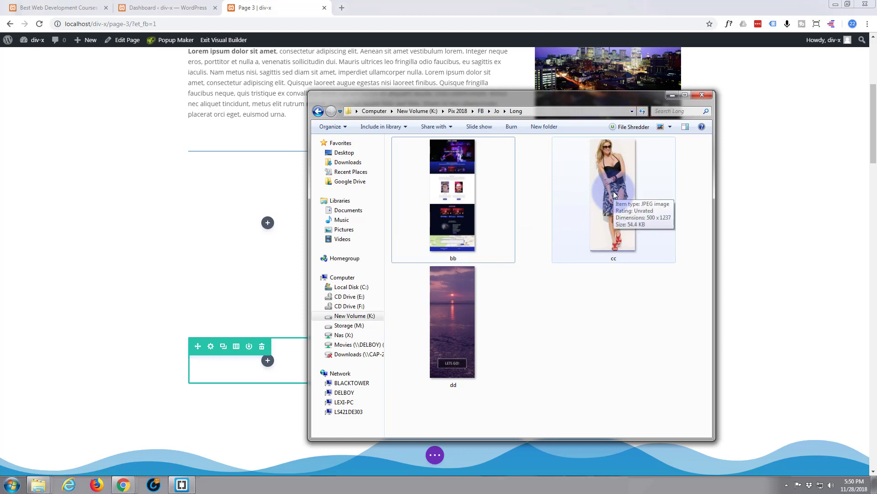
pyautogui.moveTo(614, 195); pyautogui.dragTo(549, 127)
pyautogui.moveTo(594, 95); pyautogui.dragTo(0, 122)
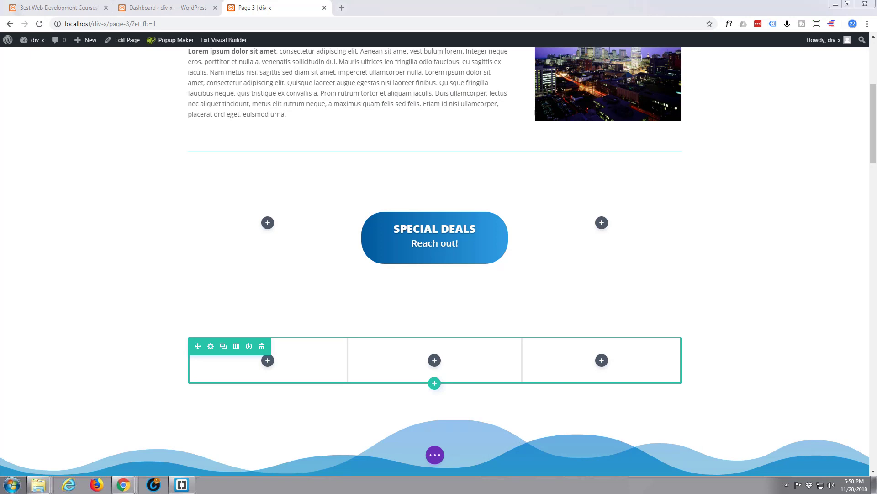
# Step: In the three-column row's settings, switch Column 1 Background to the image option
pyautogui.click(211, 347)
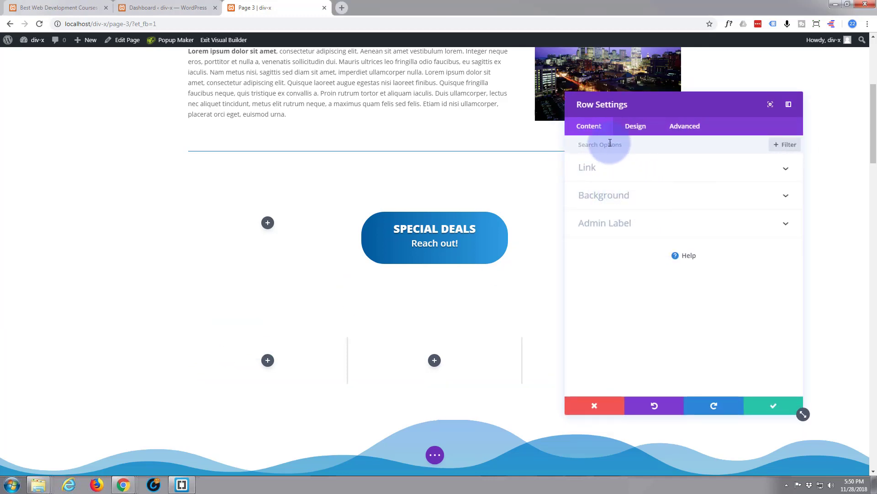
pyautogui.click(642, 202)
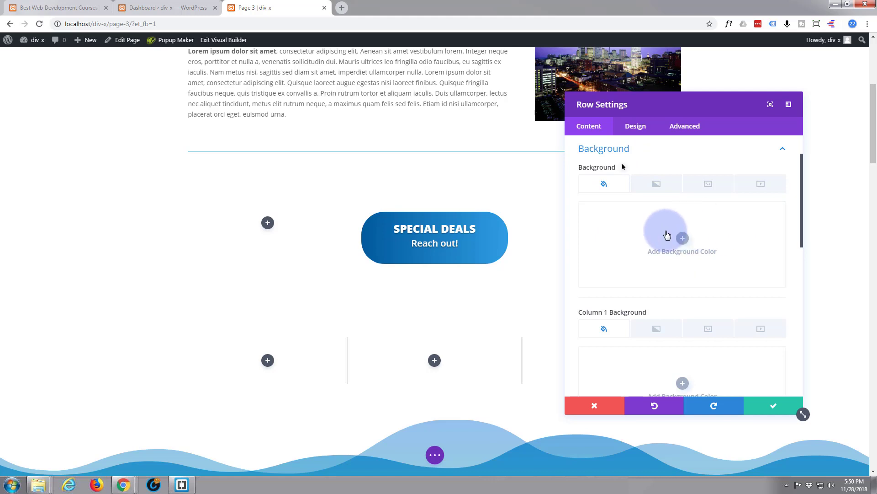
pyautogui.scroll(-2, 633, 240)
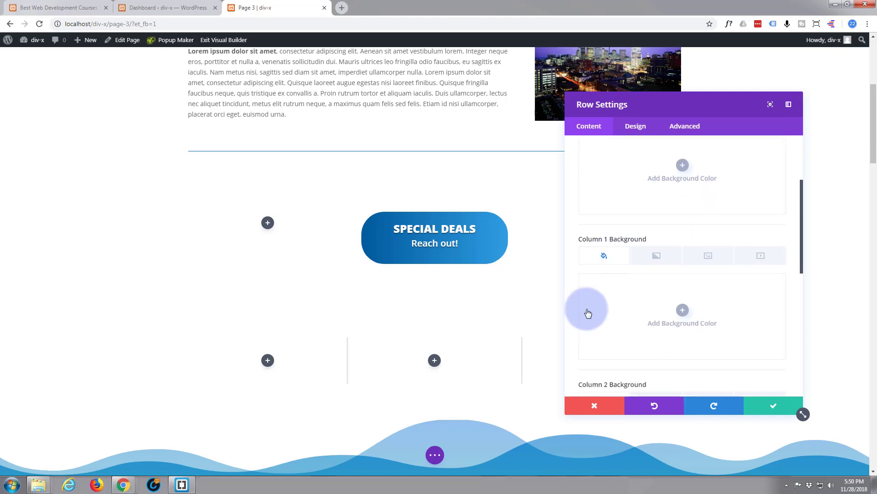
pyautogui.scroll(-8, 618, 310)
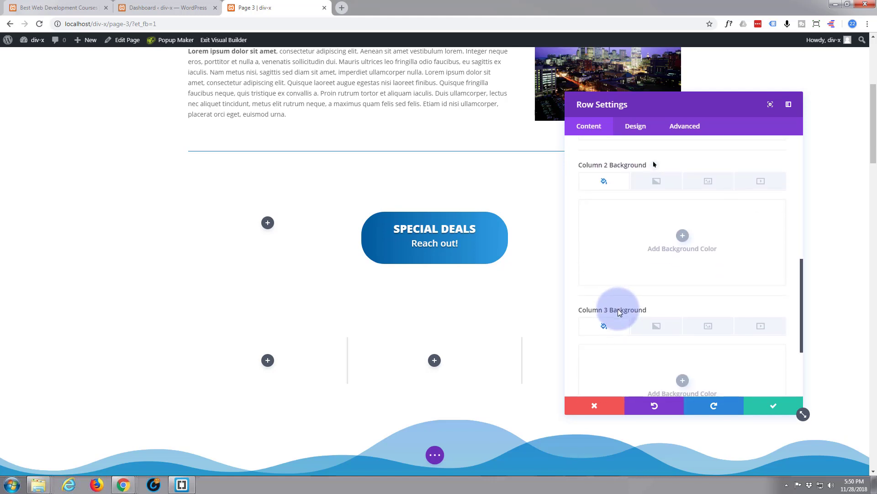
pyautogui.scroll(6, 620, 312)
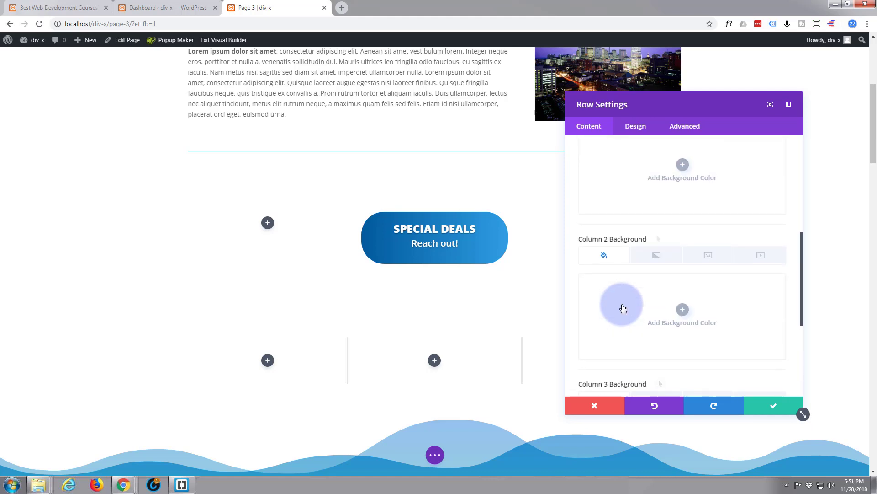
pyautogui.scroll(2, 621, 301)
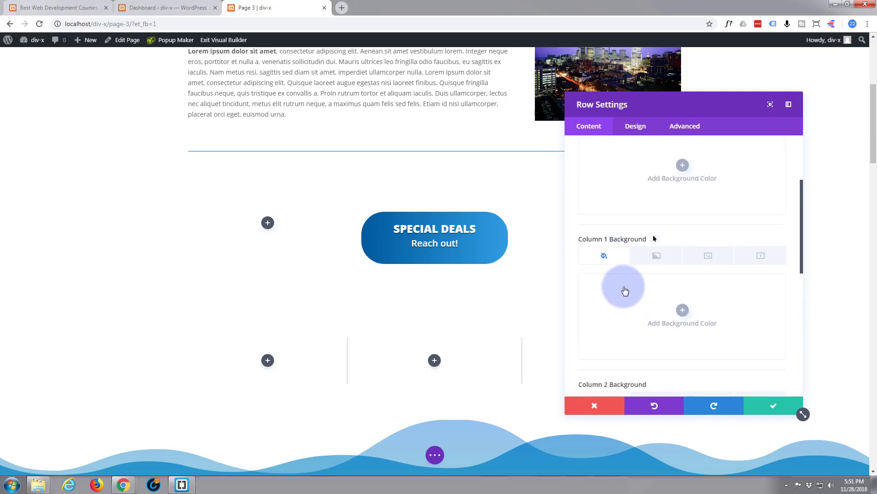
pyautogui.scroll(-1, 624, 293)
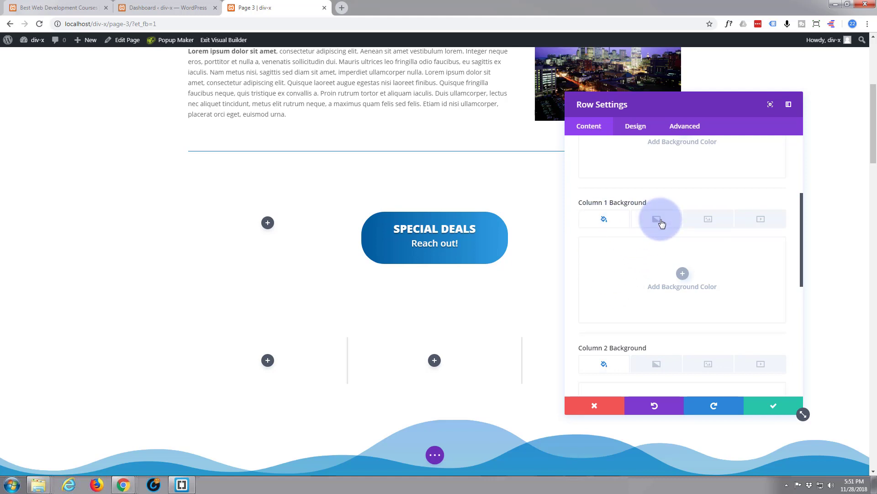
pyautogui.click(713, 220)
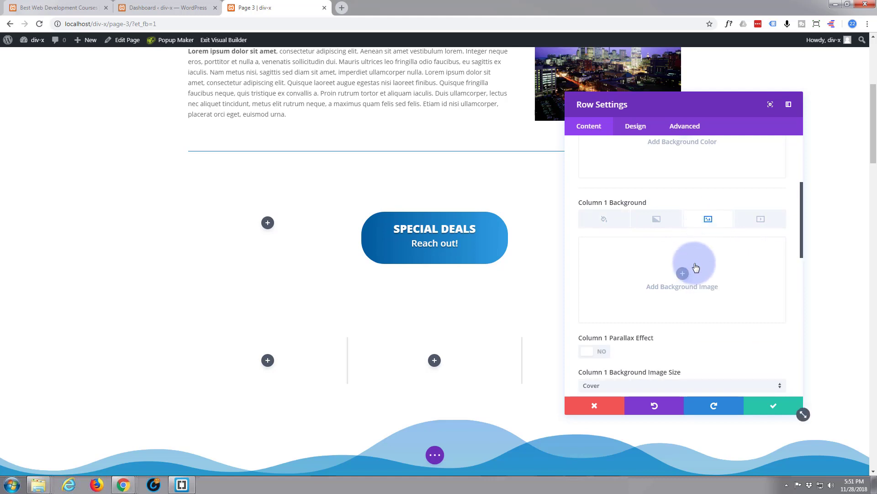
# Step: Upload the bb, cc and dd images to the media library and set bb.jpg as Column 1's background
pyautogui.click(684, 274)
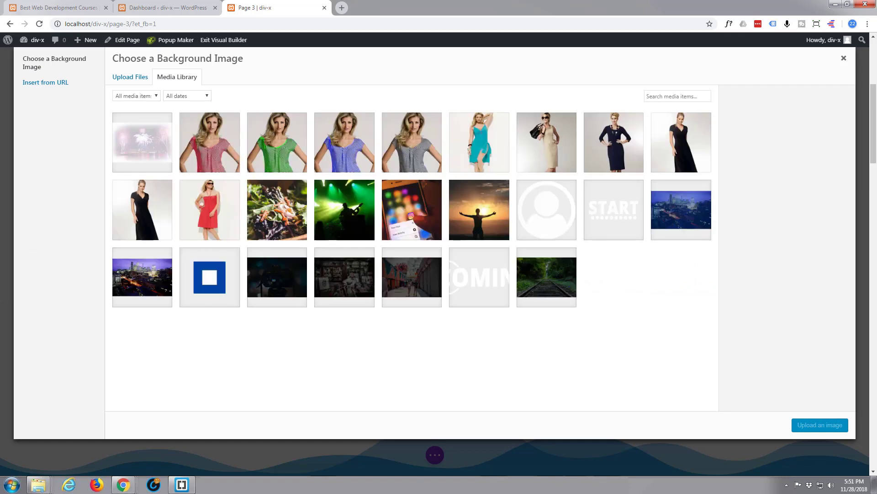
pyautogui.moveTo(0, 103); pyautogui.dragTo(0, 98)
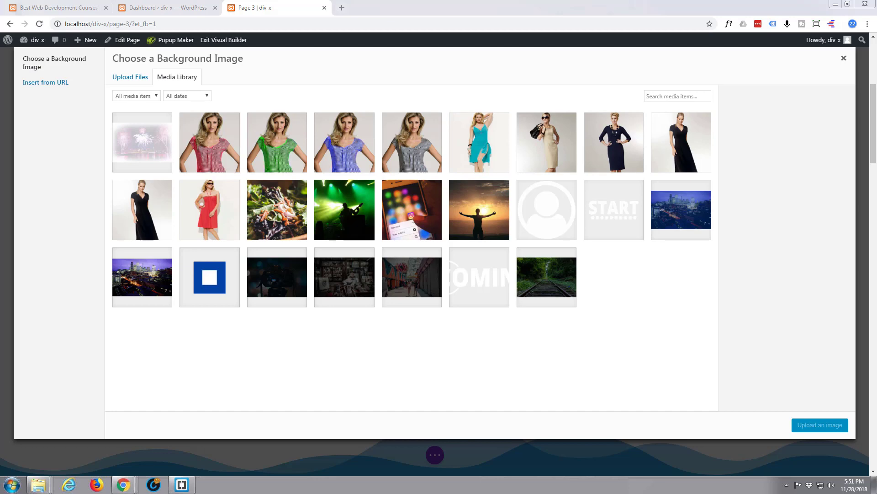
pyautogui.moveTo(0, 137); pyautogui.dragTo(162, 161)
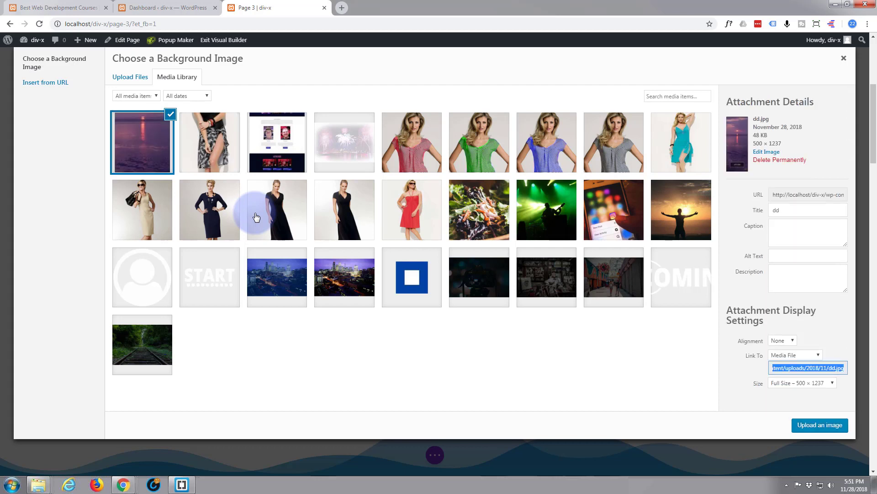
pyautogui.click(301, 122)
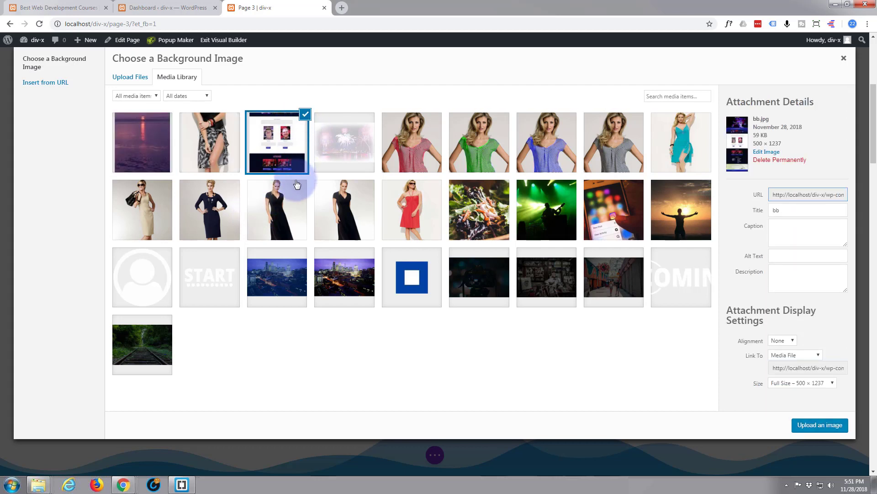
pyautogui.click(819, 426)
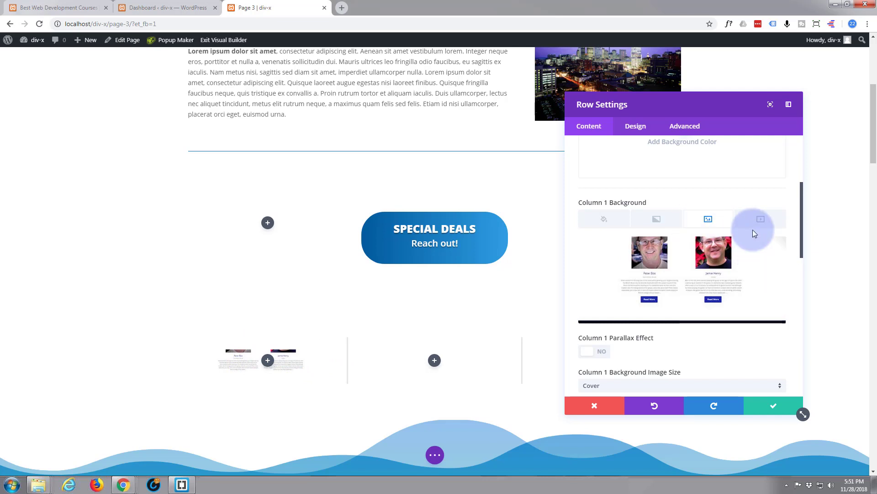
pyautogui.scroll(-3, 754, 230)
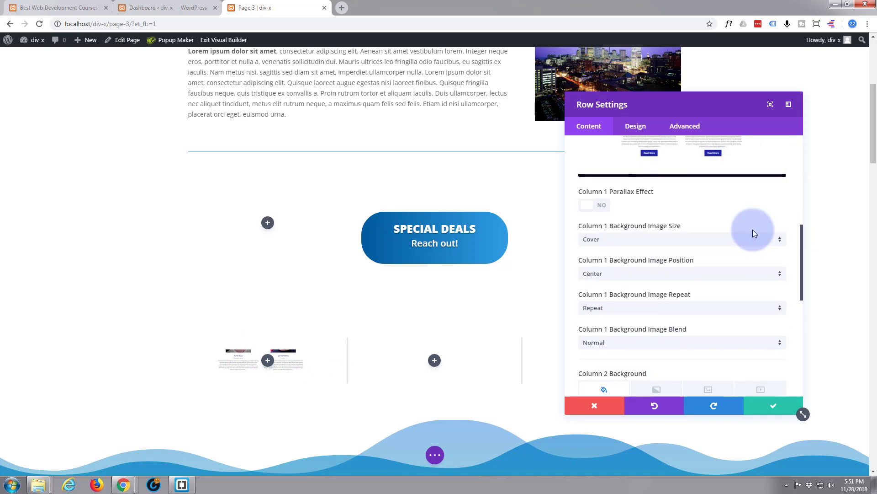
pyautogui.scroll(-5, 752, 229)
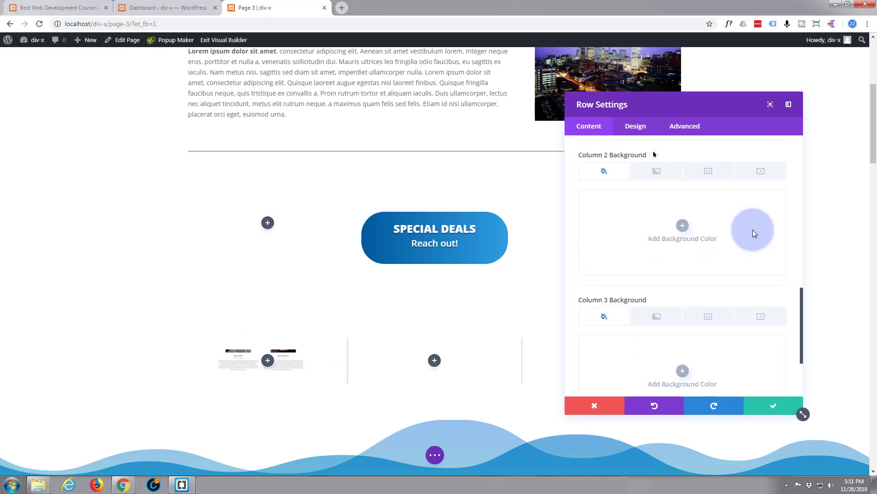
pyautogui.scroll(1, 753, 229)
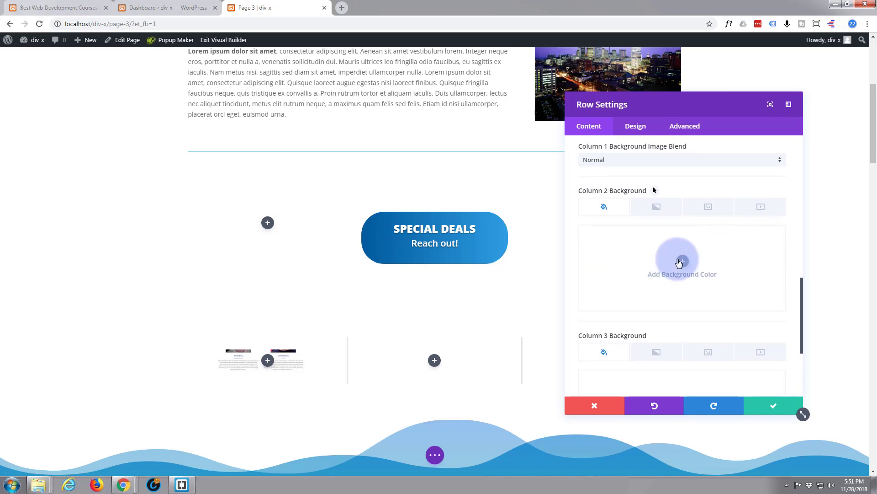
# Step: Set the patterned-dress photo cc.jpg as Column 2's background image
pyautogui.click(709, 206)
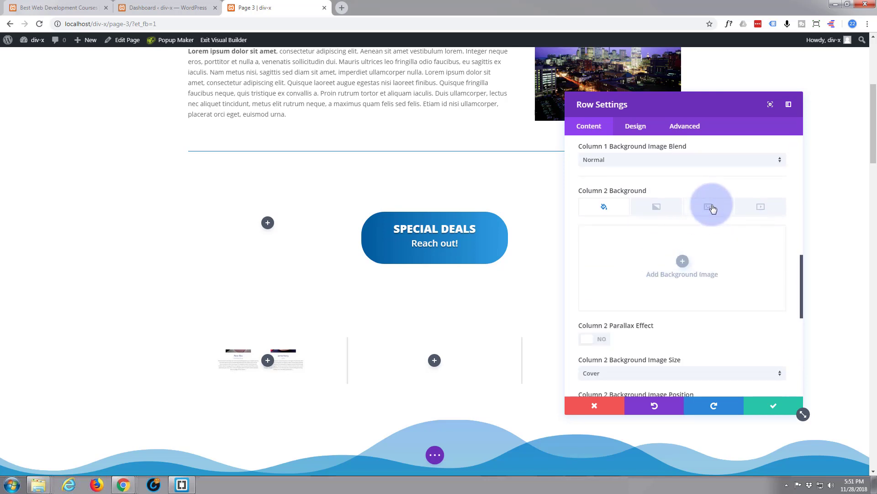
pyautogui.click(682, 261)
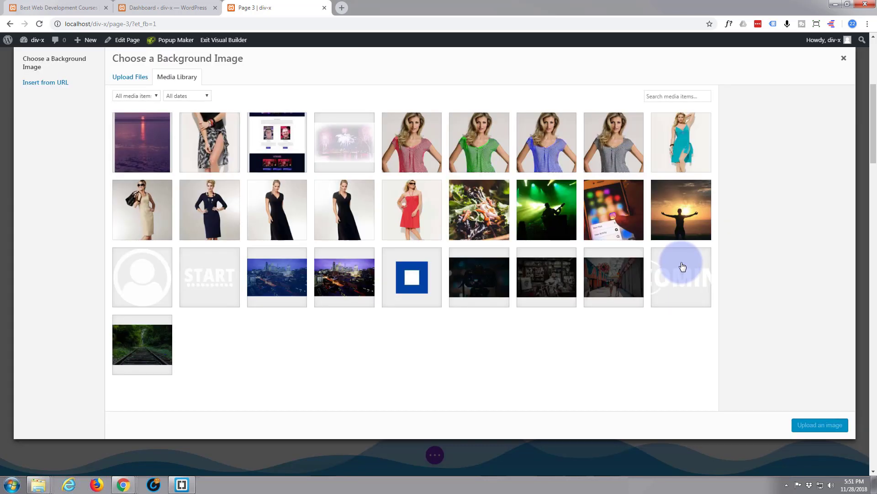
pyautogui.click(211, 138)
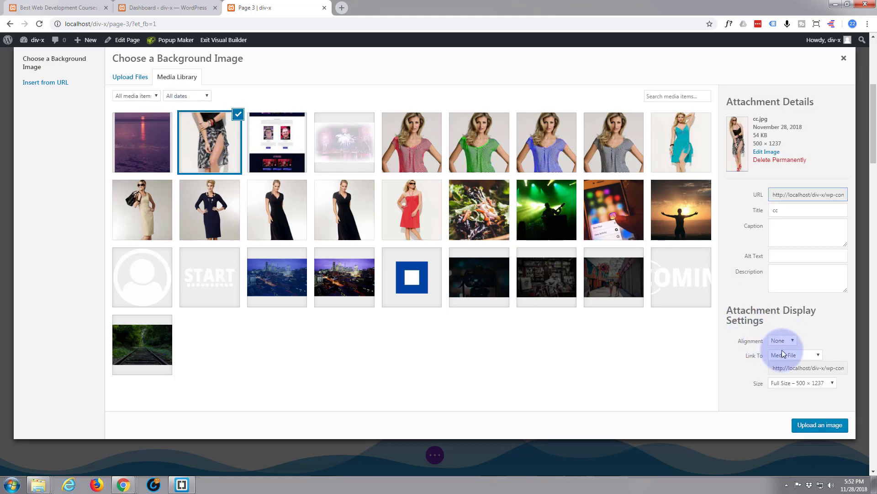
pyautogui.click(816, 426)
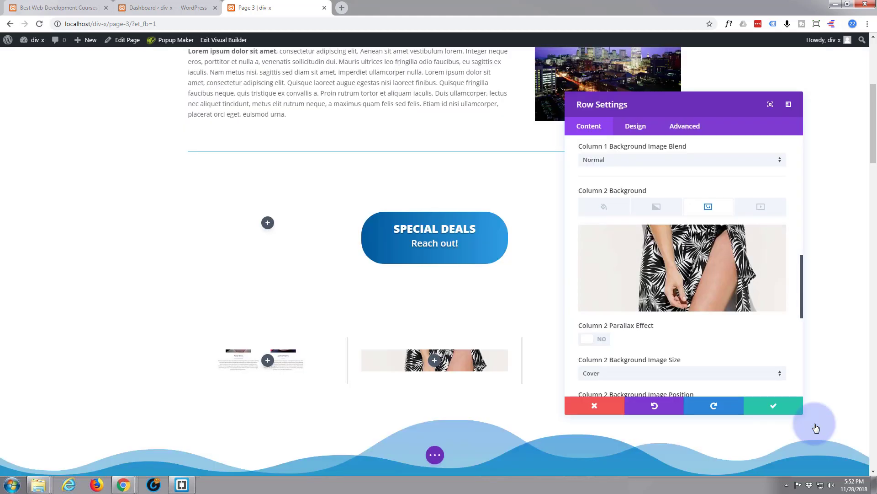
pyautogui.scroll(-5, 702, 331)
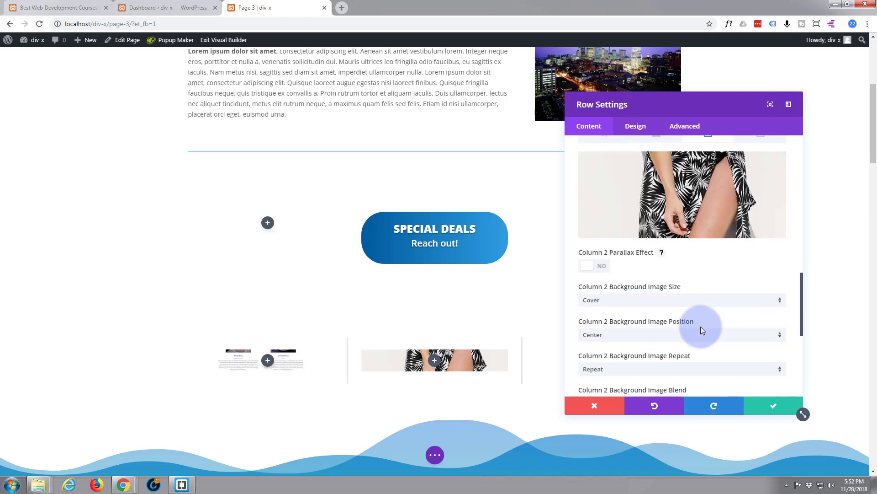
pyautogui.scroll(-2, 702, 331)
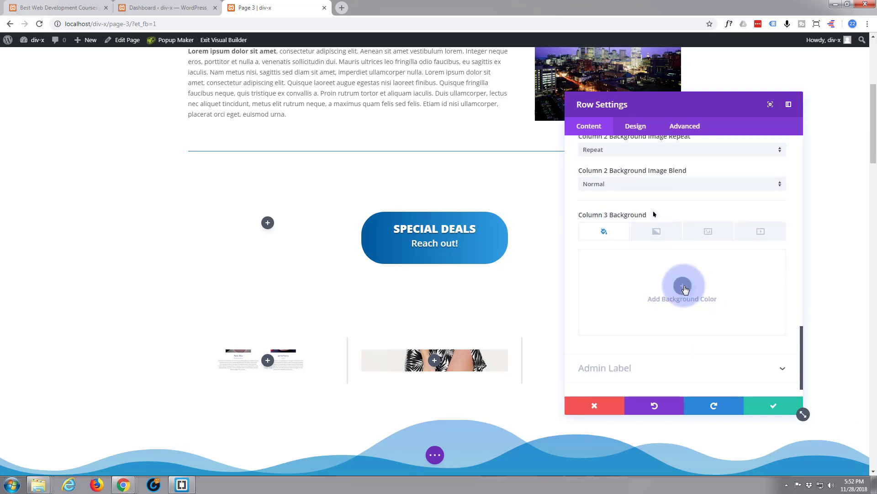
# Step: Set the purple water photo dd.jpg as Column 3's background image and move the panel right
pyautogui.click(683, 287)
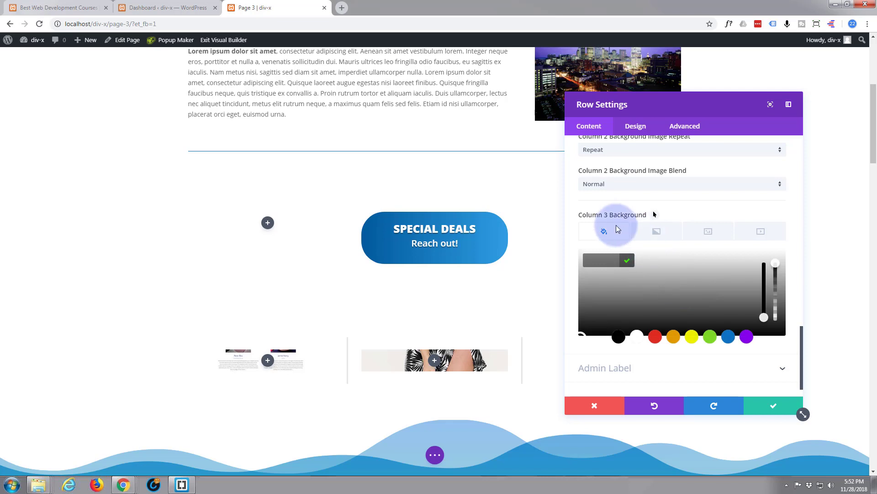
pyautogui.click(715, 232)
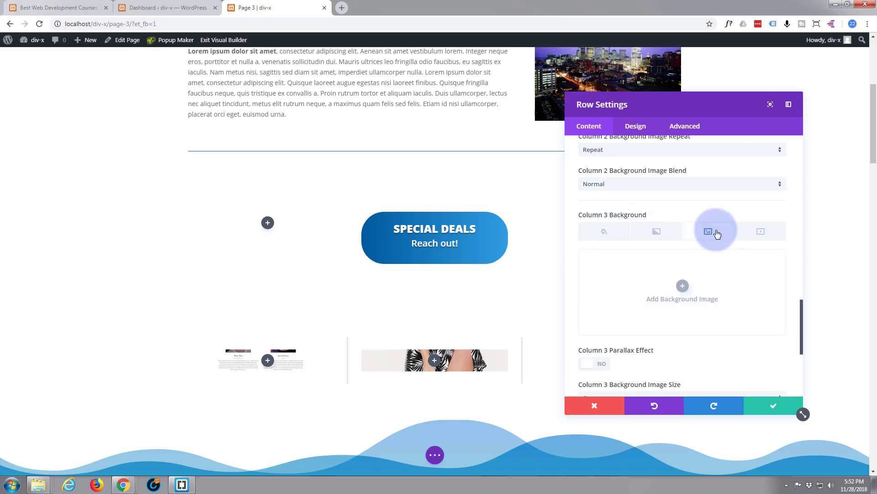
pyautogui.click(682, 288)
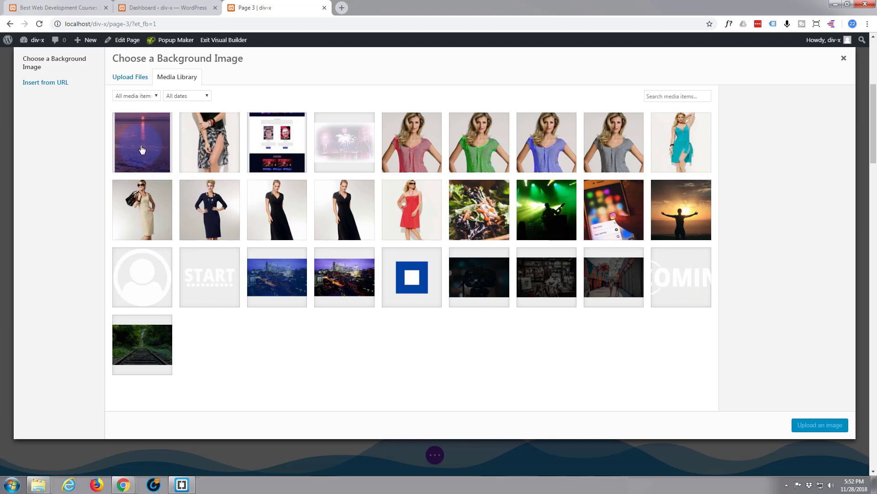
pyautogui.click(150, 155)
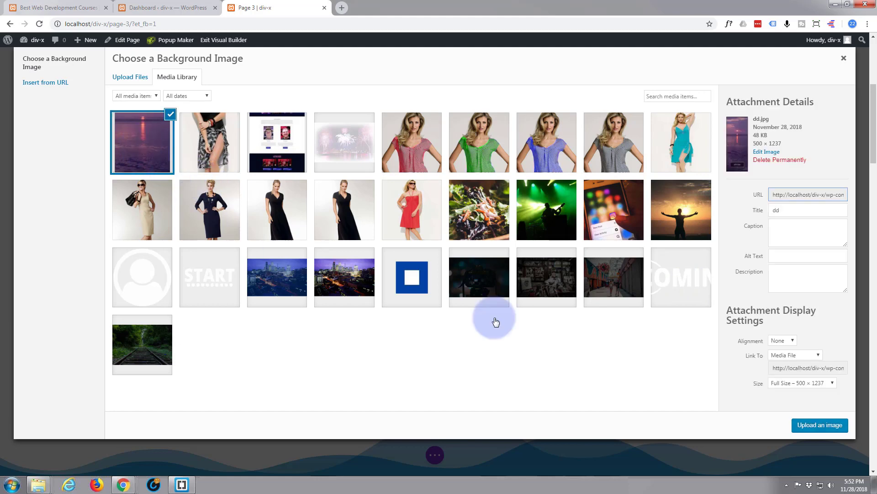
pyautogui.click(809, 427)
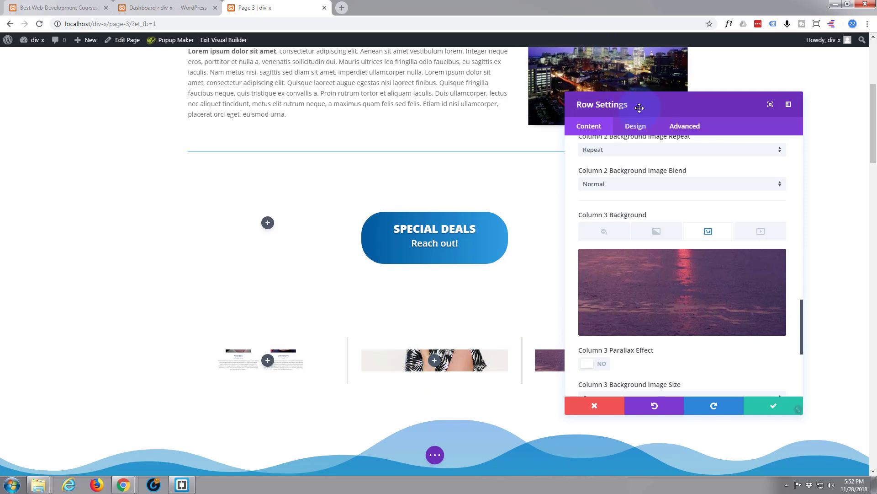
pyautogui.moveTo(690, 106); pyautogui.dragTo(732, 79)
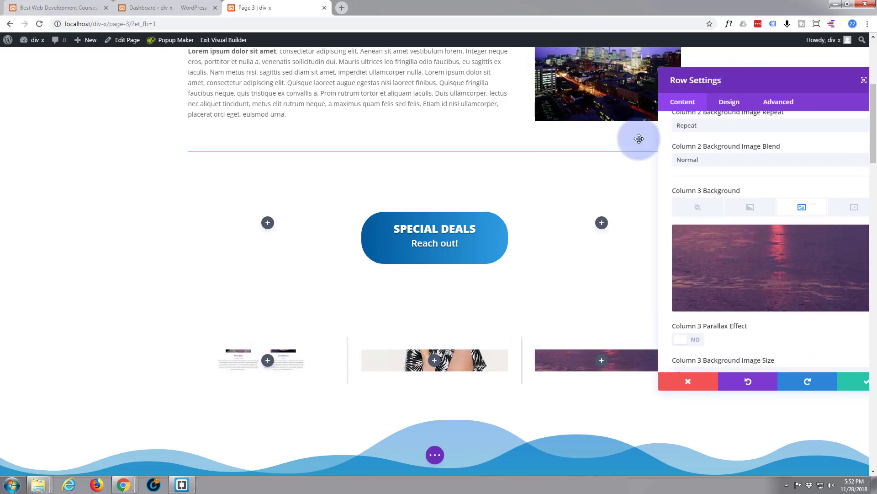
pyautogui.moveTo(746, 80); pyautogui.dragTo(396, 129)
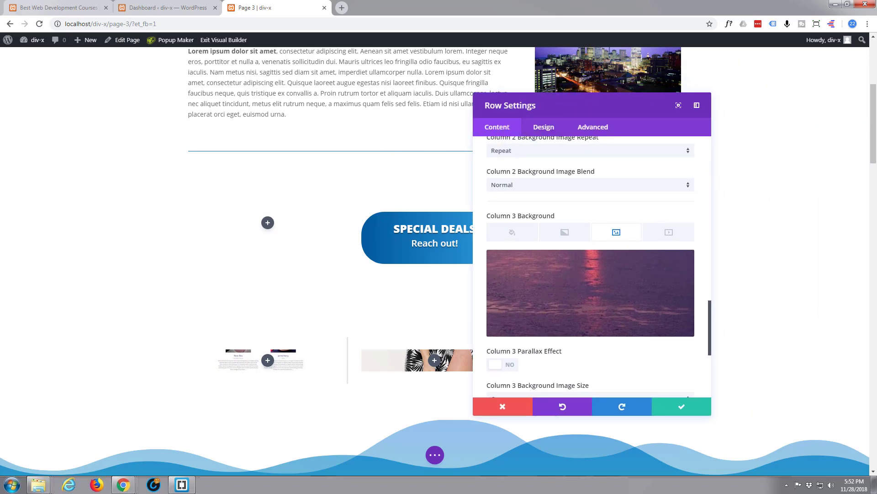
pyautogui.moveTo(0, 130); pyautogui.dragTo(188, 120)
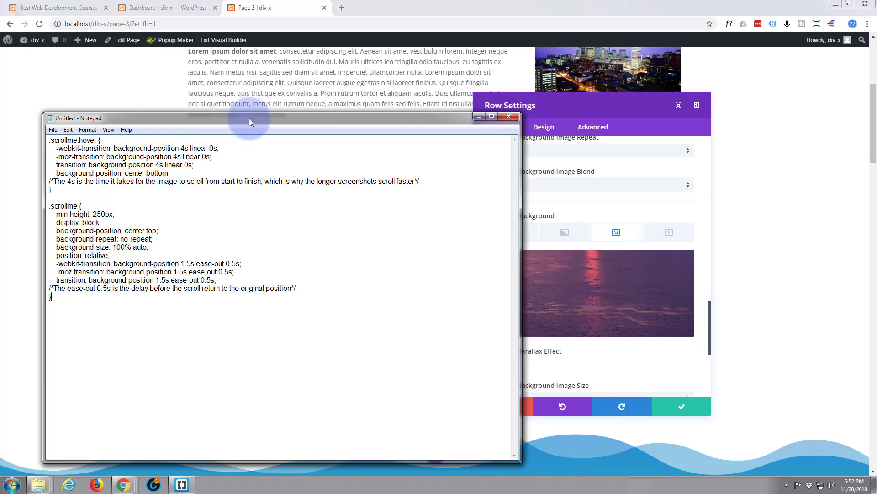
pyautogui.moveTo(251, 119); pyautogui.dragTo(0, 158)
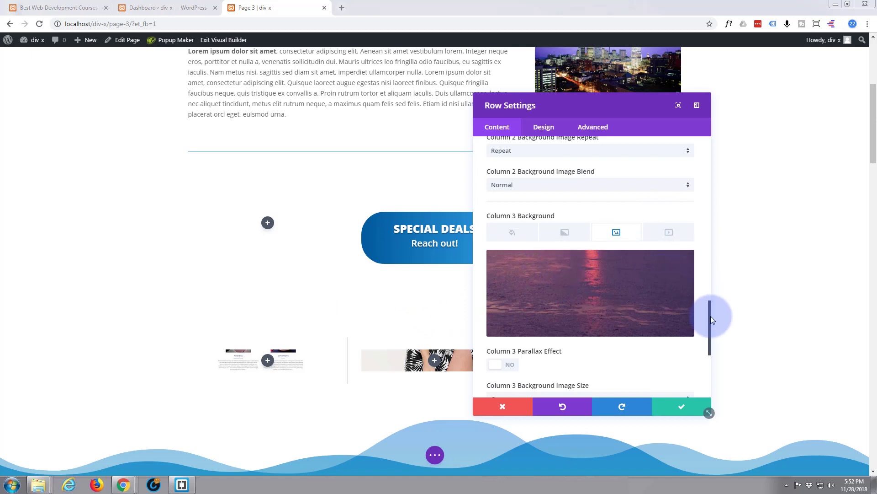
pyautogui.moveTo(709, 317); pyautogui.dragTo(695, 220)
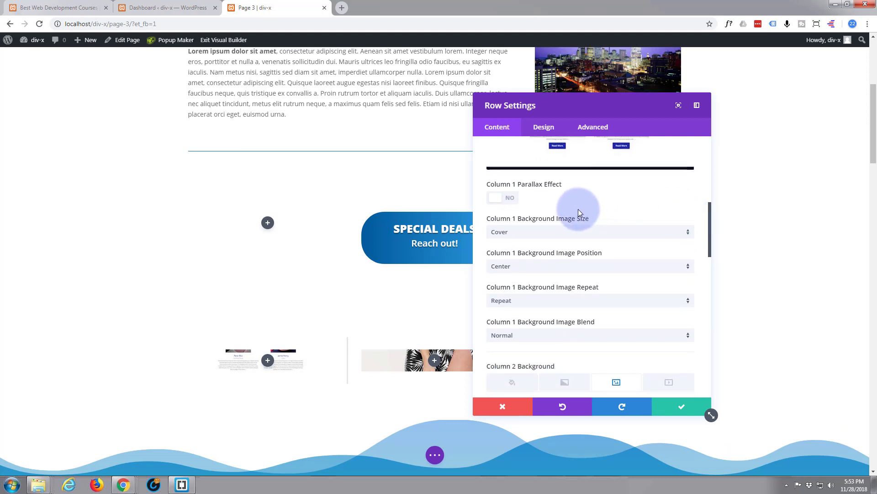
# Step: Set the background image position of Columns 1, 2 and 3 to Top Left, then bring back Notepad
pyautogui.click(689, 270)
pyautogui.click(566, 280)
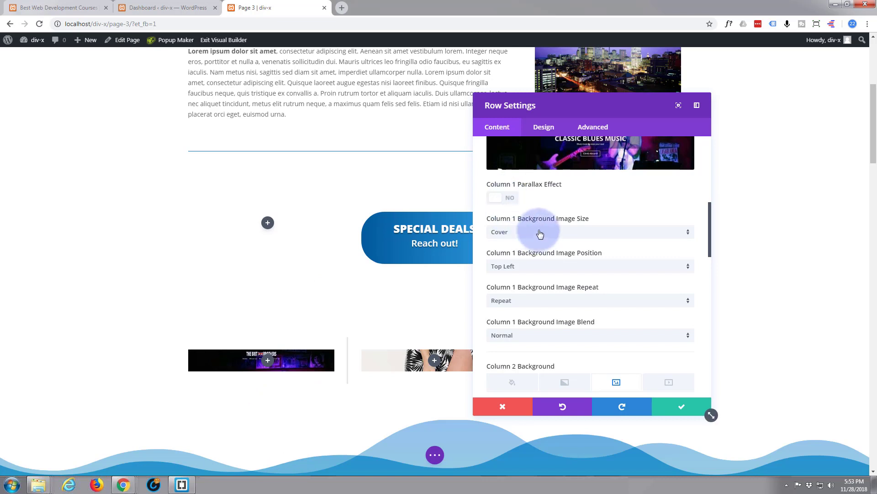
pyautogui.scroll(-5, 558, 203)
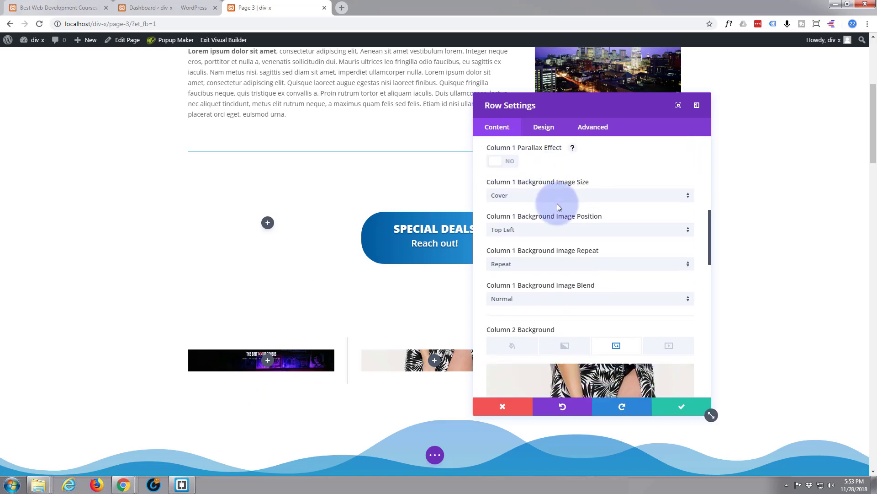
pyautogui.scroll(-5, 558, 204)
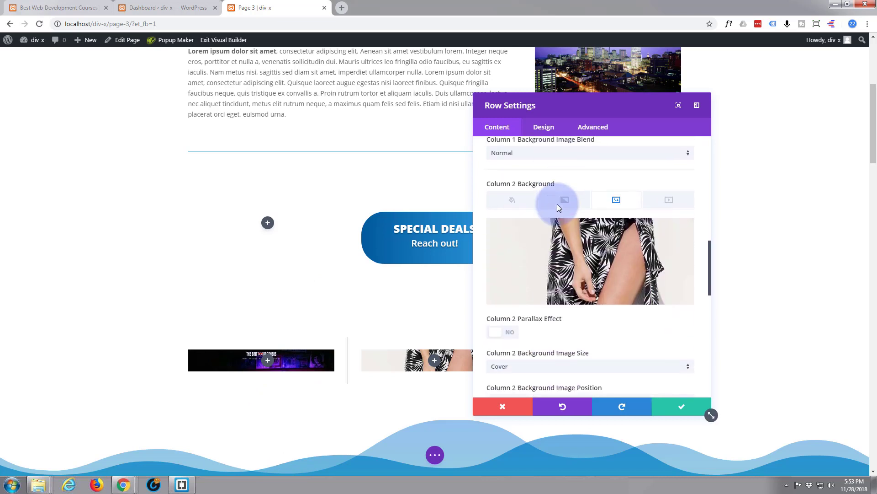
pyautogui.scroll(-4, 557, 204)
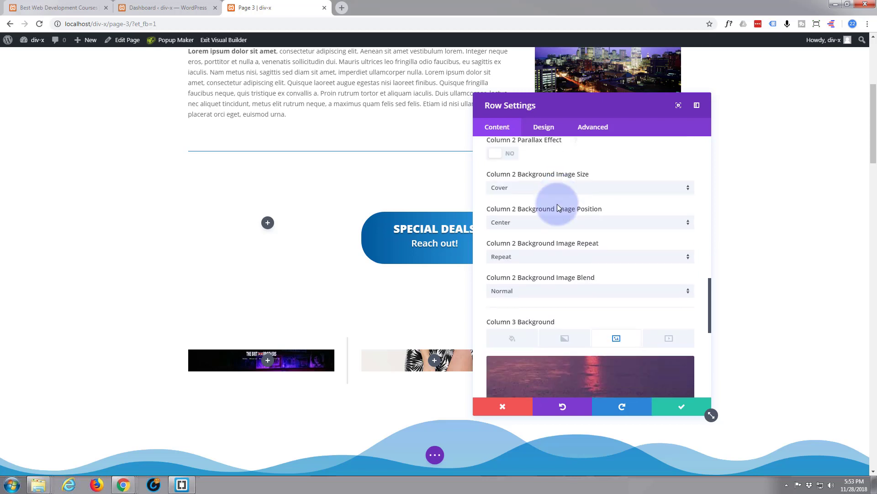
pyautogui.click(688, 222)
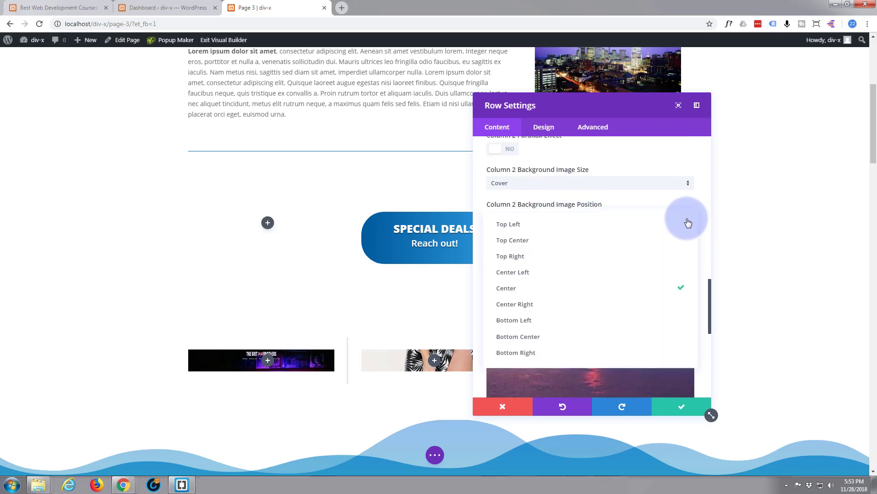
pyautogui.click(541, 227)
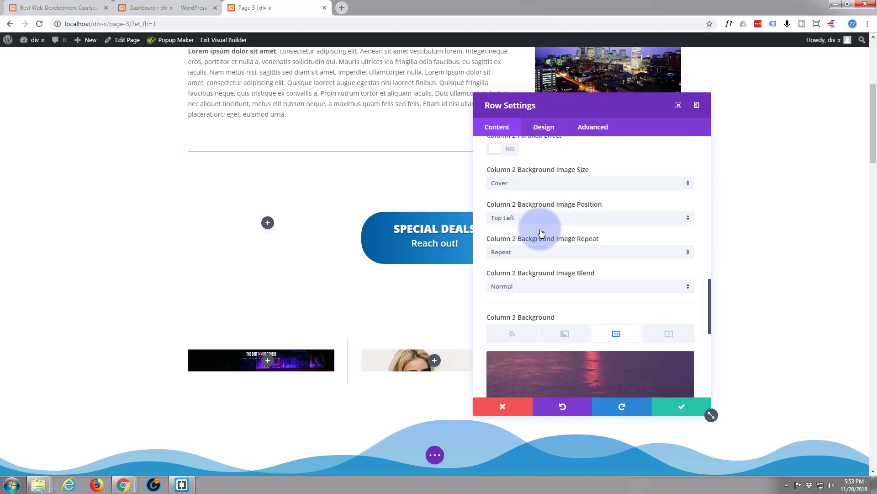
pyautogui.scroll(-8, 540, 233)
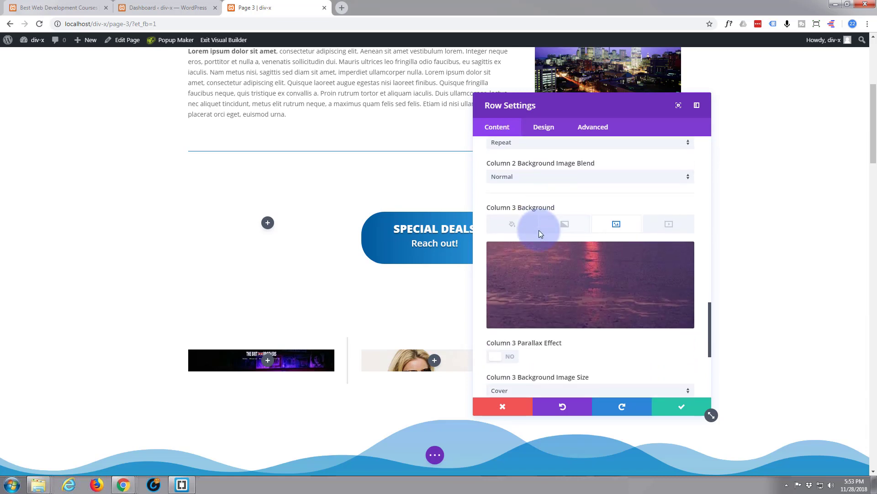
pyautogui.scroll(-1, 540, 234)
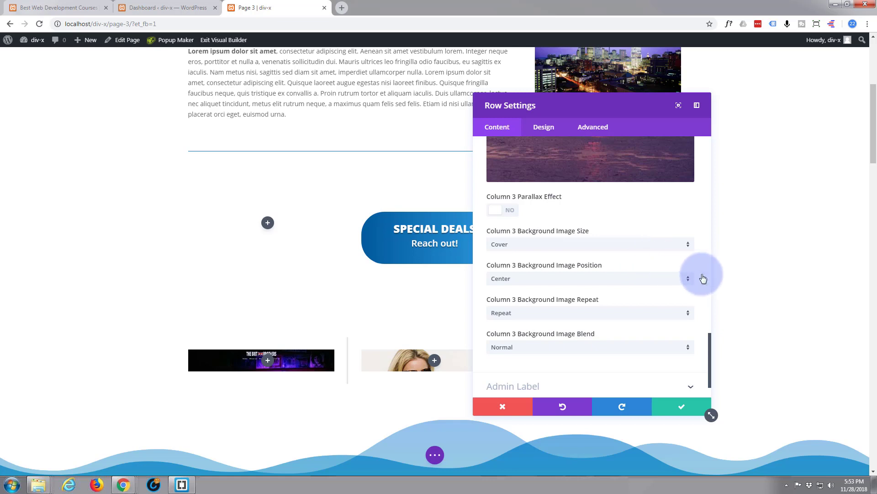
pyautogui.click(688, 282)
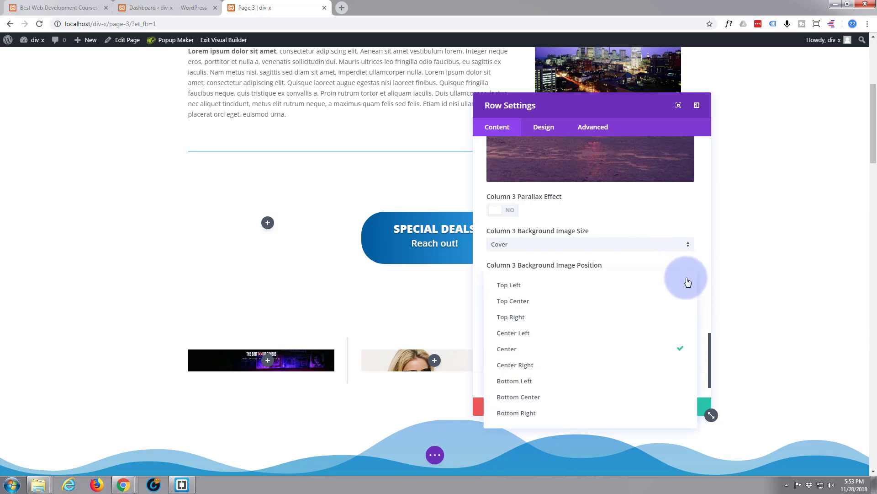
pyautogui.click(526, 289)
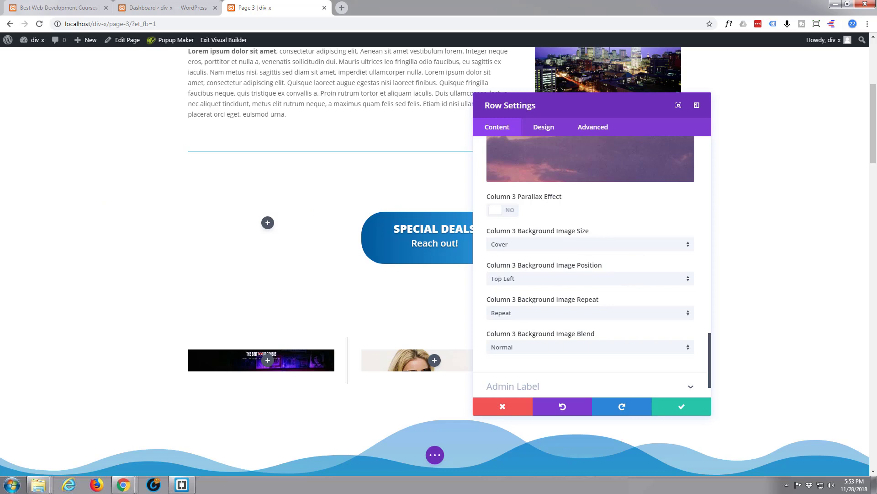
pyautogui.moveTo(0, 114); pyautogui.dragTo(368, 119)
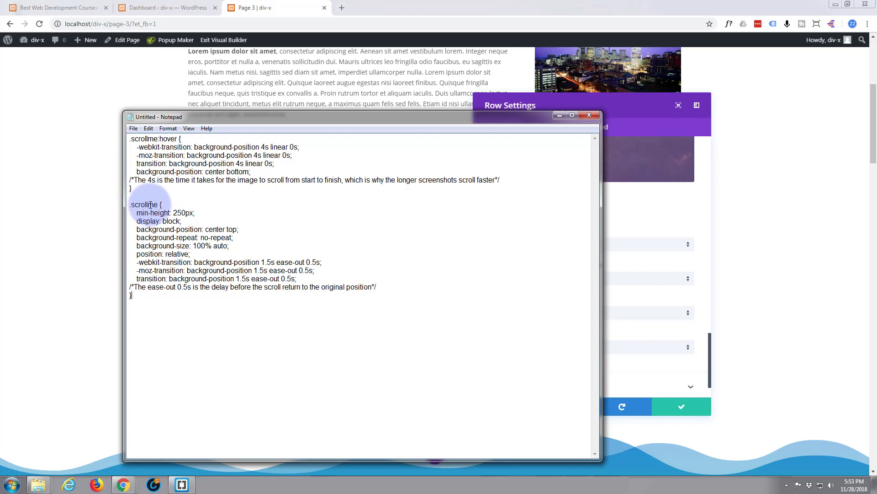
# Step: Copy 'scrollme' from Notepad and open the row's Advanced CSS ID & Classes settings
pyautogui.moveTo(159, 205); pyautogui.dragTo(140, 205)
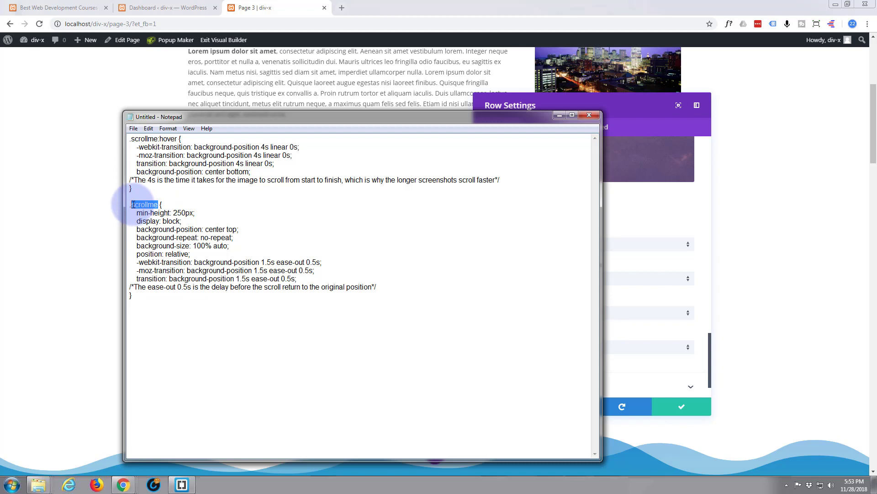
pyautogui.rightClick(138, 204)
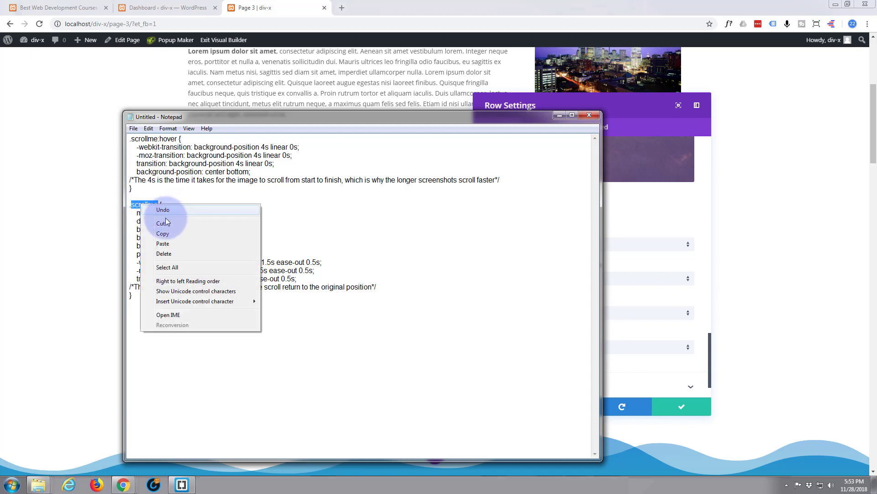
pyautogui.click(164, 234)
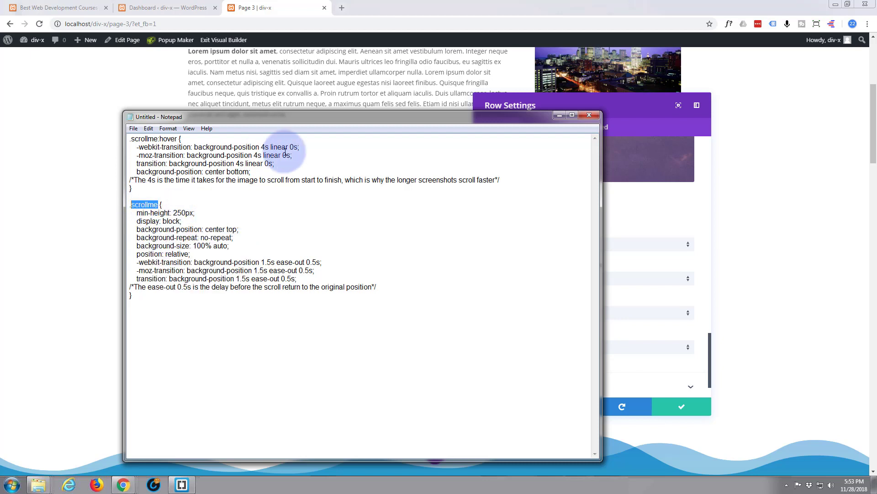
pyautogui.moveTo(418, 118); pyautogui.dragTo(0, 80)
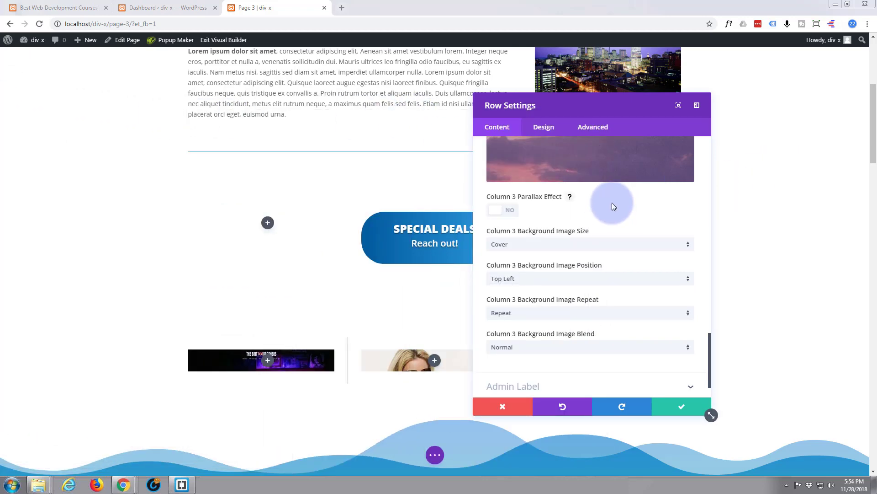
pyautogui.click(602, 130)
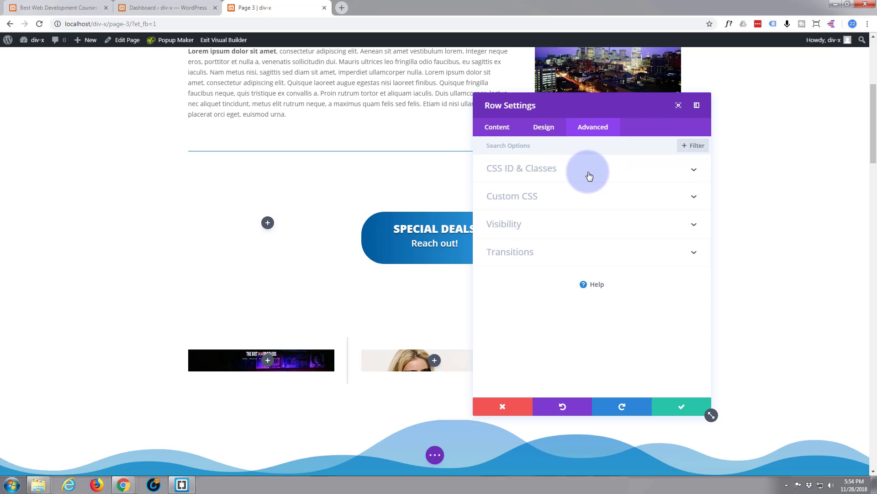
pyautogui.click(589, 175)
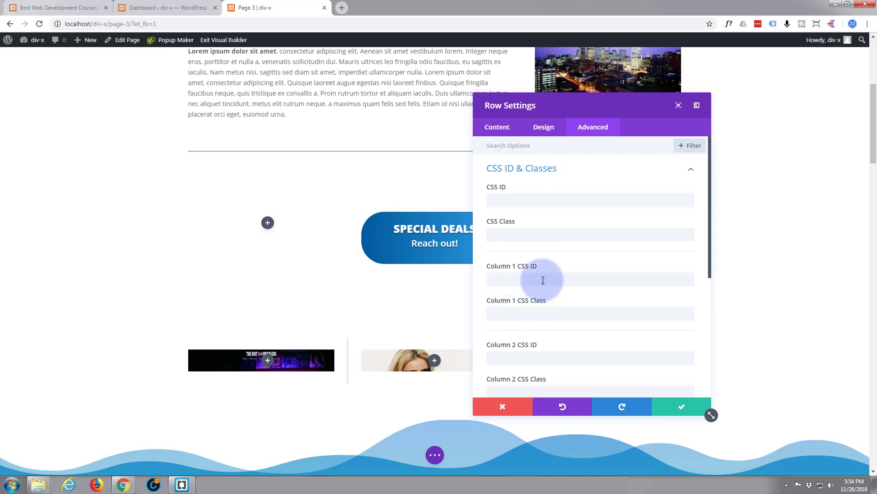
# Step: Paste 'scrollme' into the CSS Class fields of Columns 1, 2 and 3
pyautogui.click(502, 312)
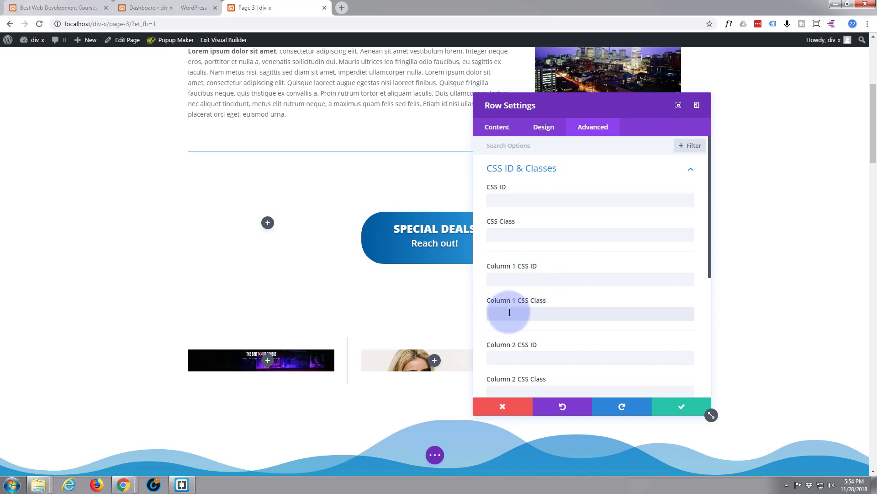
pyautogui.rightClick(509, 312)
pyautogui.click(546, 364)
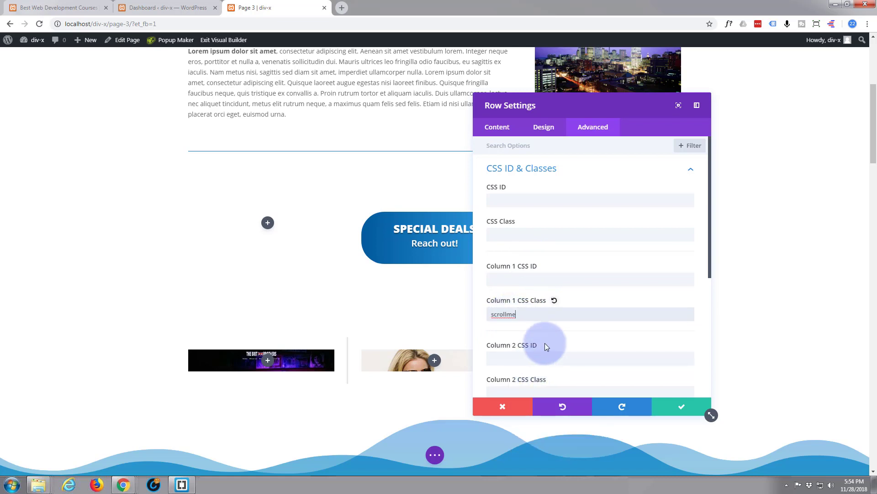
pyautogui.scroll(-2, 548, 338)
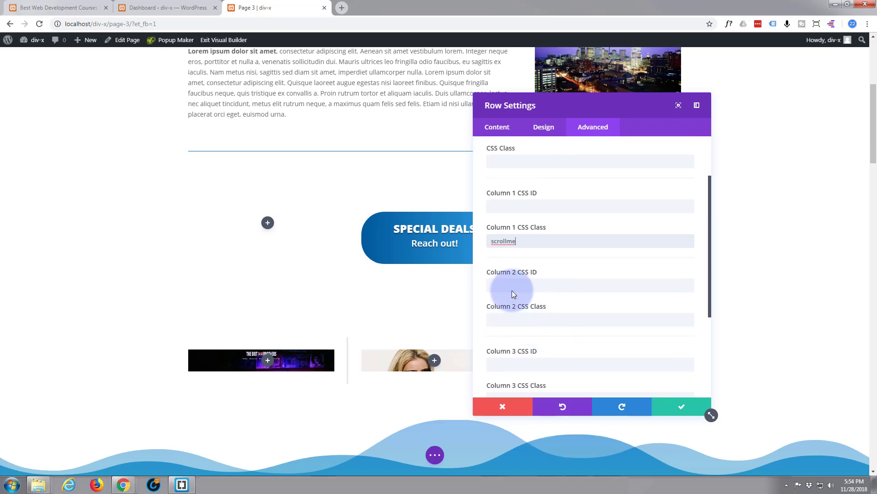
pyautogui.click(494, 319)
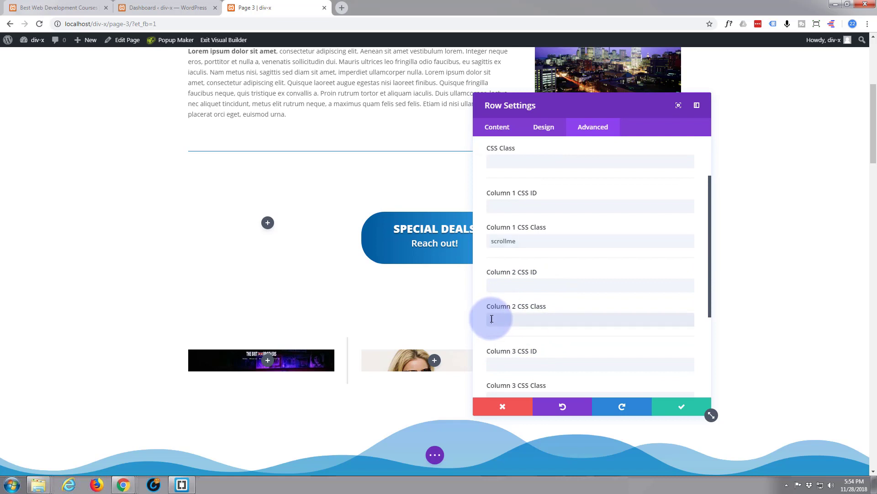
pyautogui.rightClick(491, 319)
pyautogui.click(512, 373)
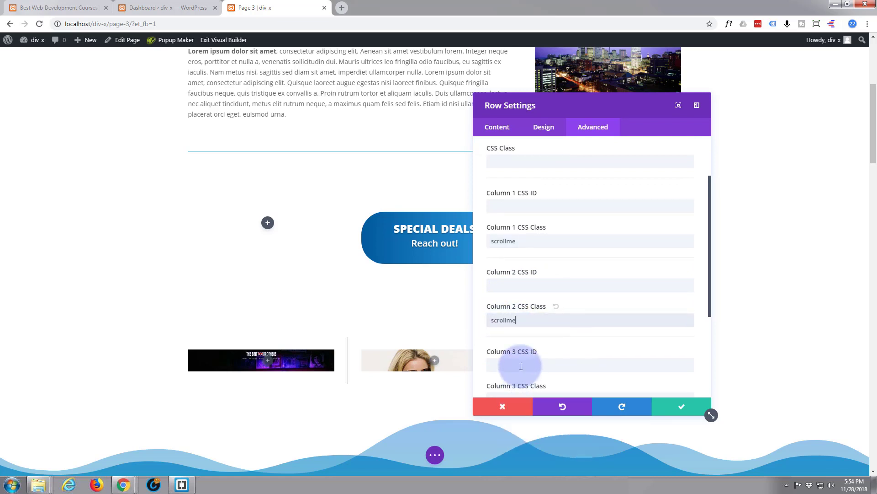
pyautogui.scroll(-2, 547, 317)
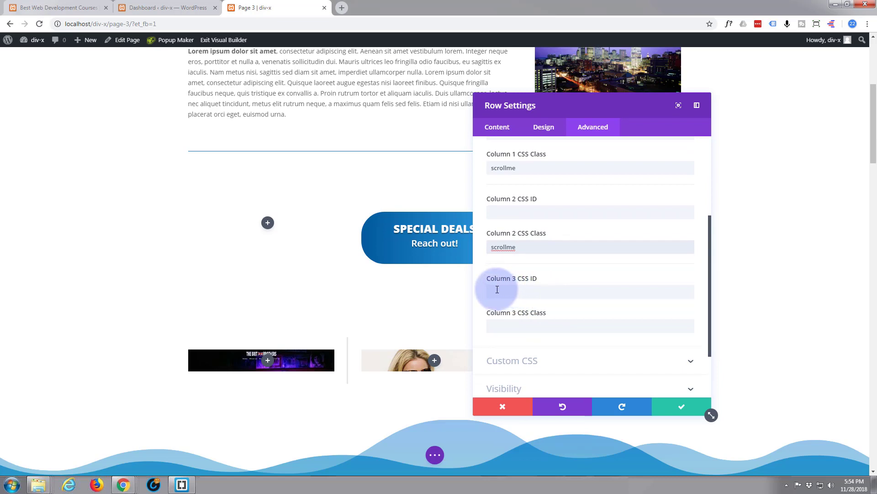
pyautogui.click(490, 324)
pyautogui.rightClick(496, 326)
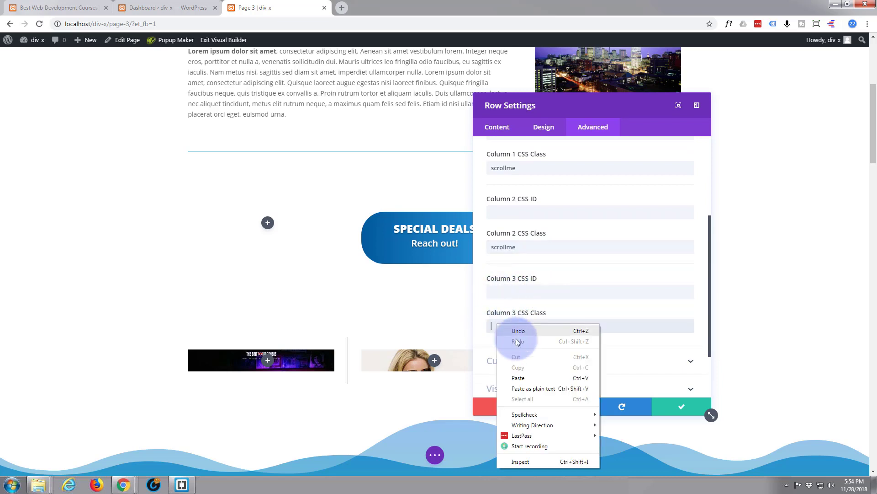
pyautogui.click(526, 382)
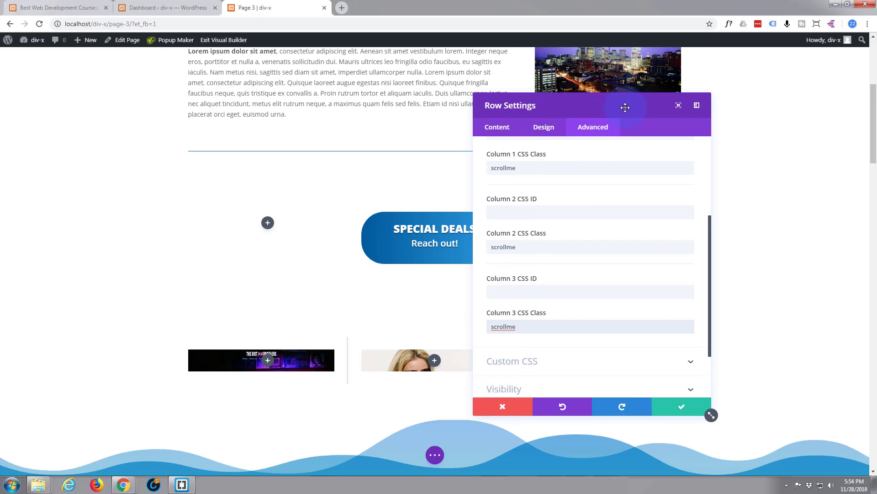
pyautogui.moveTo(626, 108); pyautogui.dragTo(589, 108)
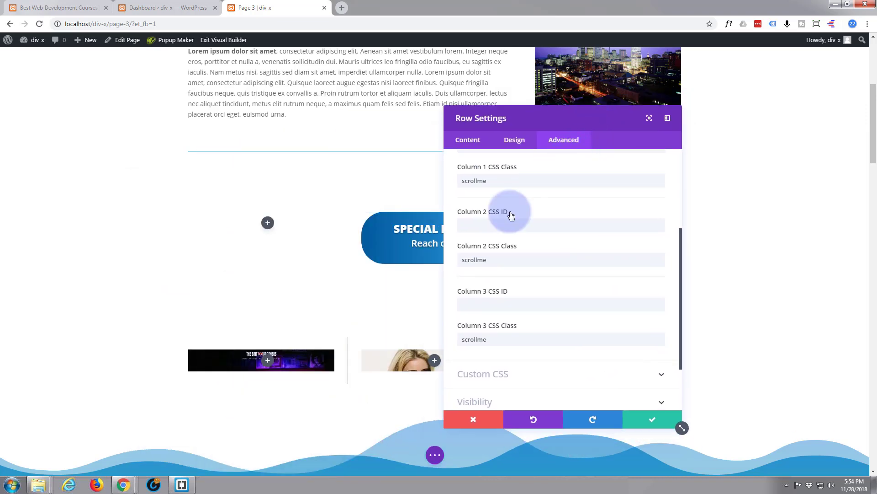
# Step: Save the row settings, copy all the scrollme CSS from Notepad, and switch to the Dashboard
pyautogui.click(654, 420)
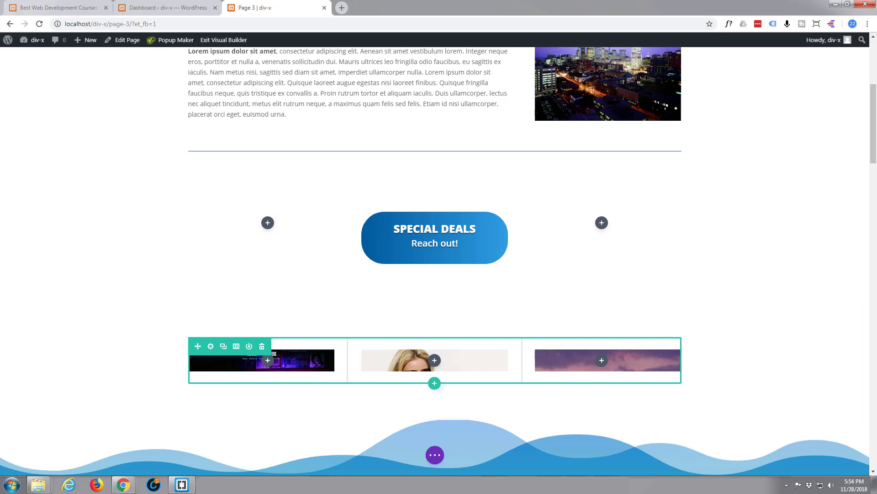
pyautogui.moveTo(0, 87); pyautogui.dragTo(426, 101)
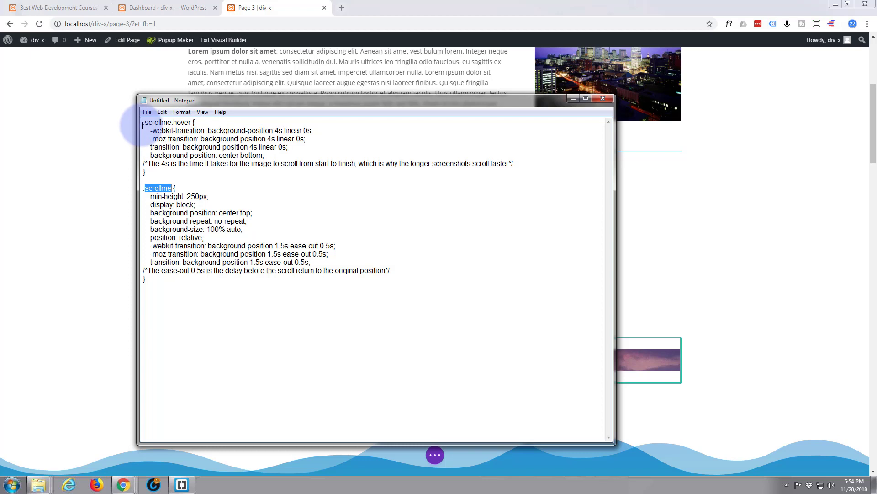
pyautogui.moveTo(143, 123); pyautogui.dragTo(277, 287)
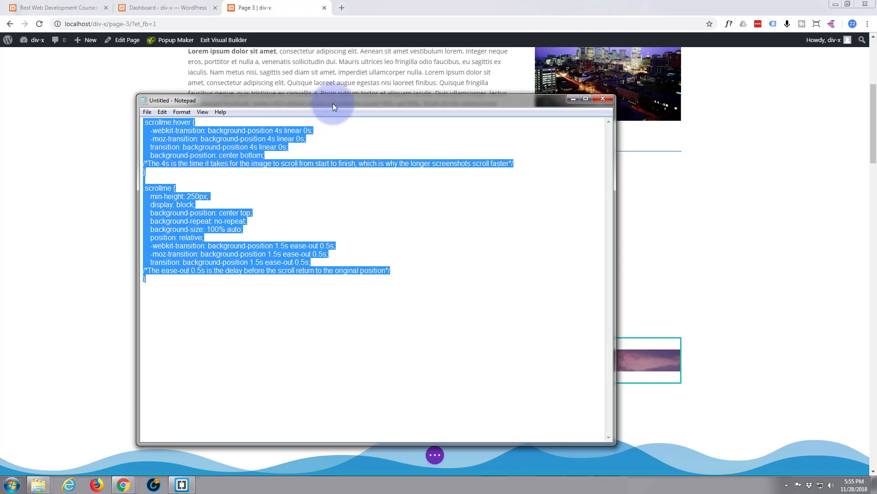
pyautogui.moveTo(333, 102); pyautogui.dragTo(304, 81)
pyautogui.rightClick(184, 118)
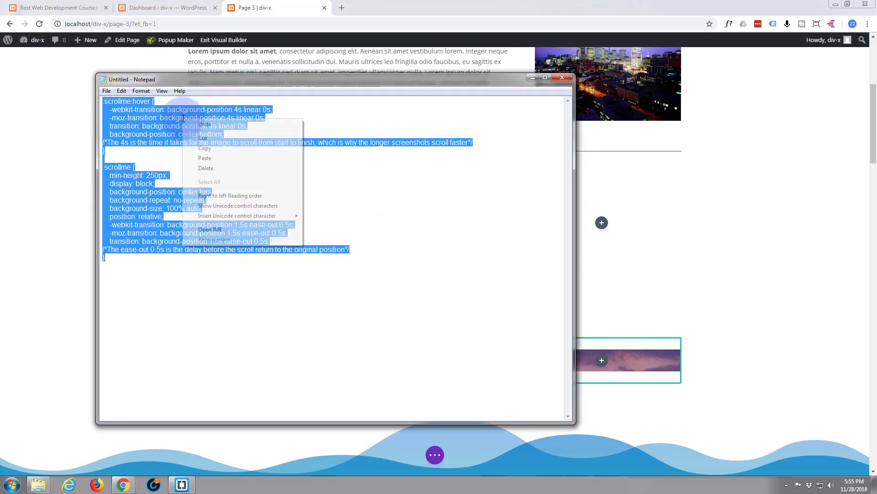
pyautogui.click(205, 147)
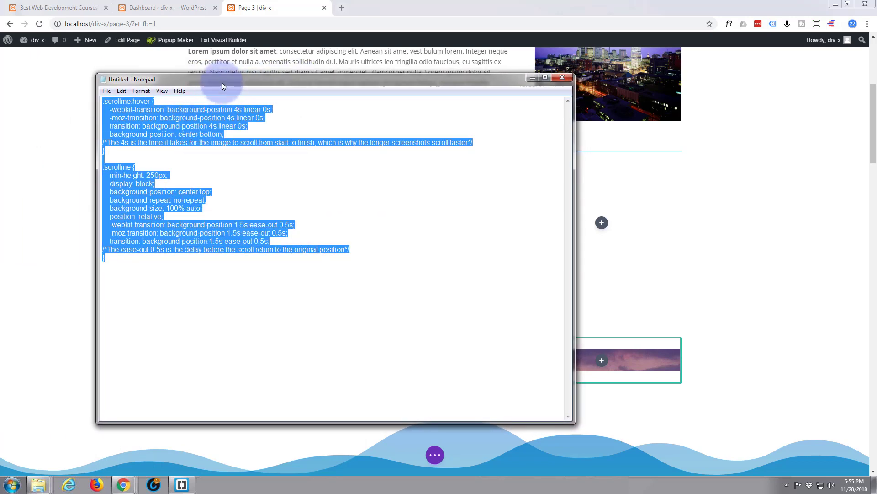
pyautogui.moveTo(222, 83); pyautogui.dragTo(0, 69)
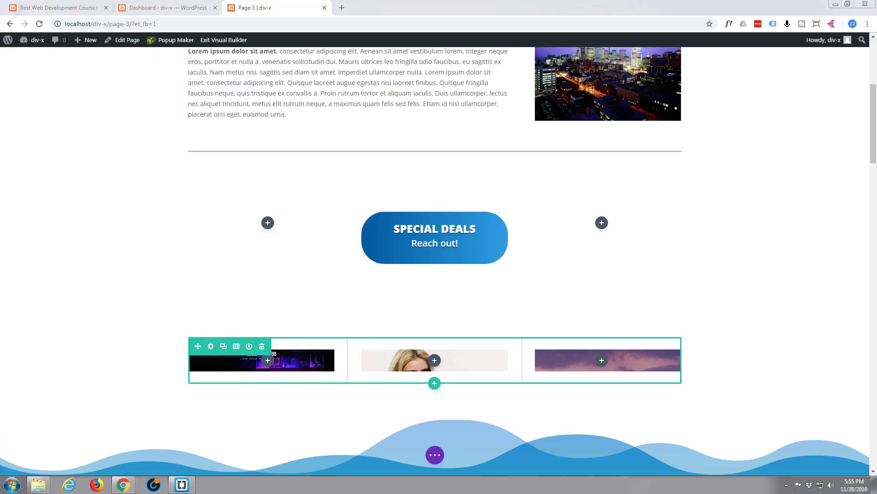
pyautogui.click(148, 10)
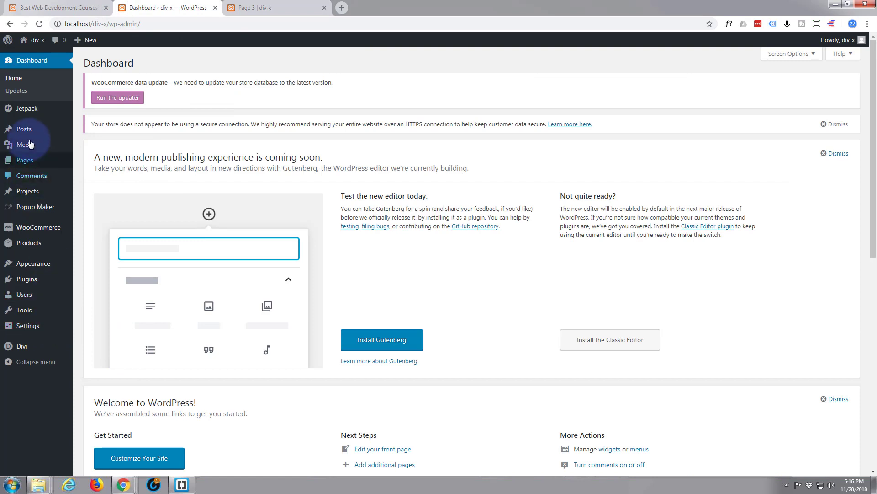
# Step: Open Divi Theme Options and start a '/**' comment line above the existing Custom CSS
pyautogui.moveTo(21, 346)
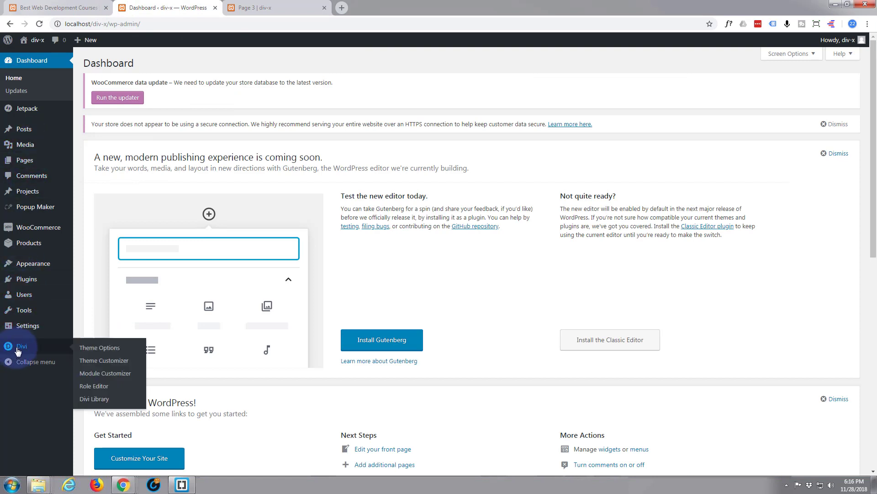
pyautogui.click(117, 349)
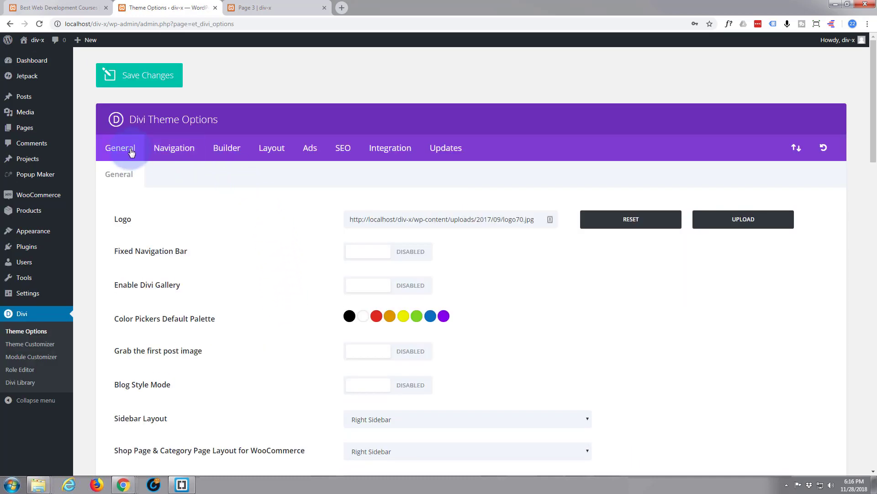
pyautogui.scroll(-15, 268, 273)
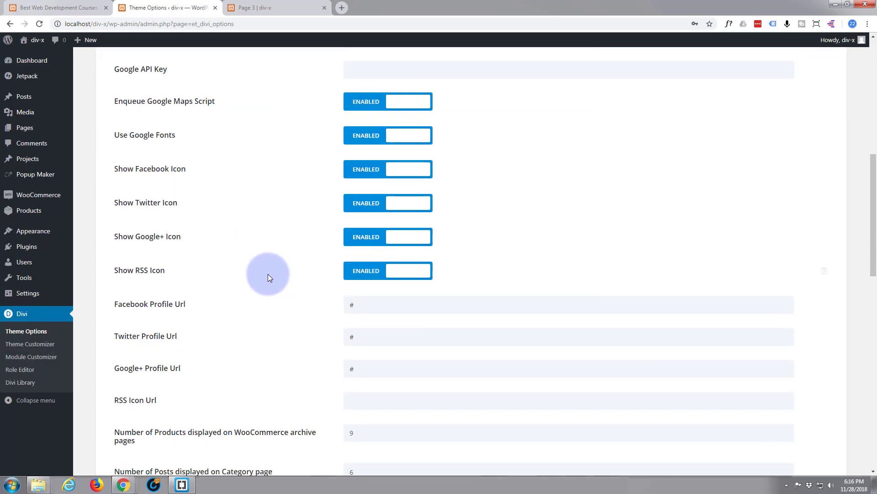
pyautogui.scroll(-6, 268, 274)
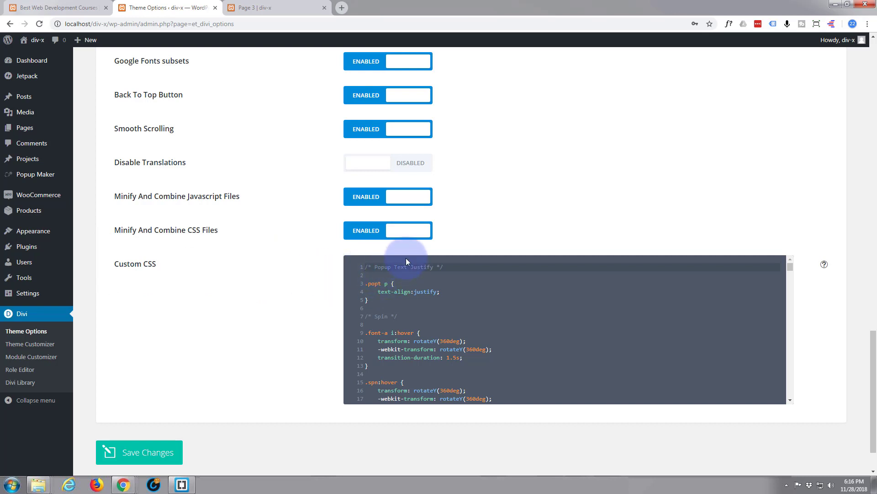
pyautogui.press('Return')
pyautogui.press('Return')
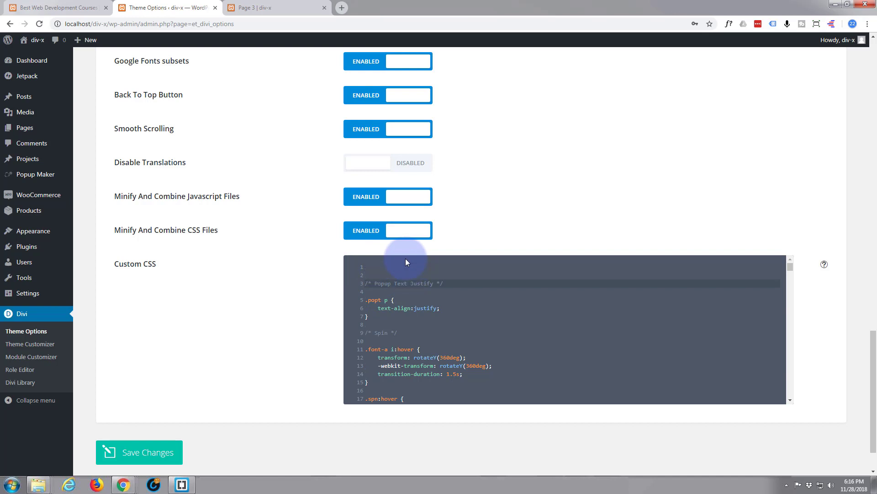
pyautogui.press('Up')
pyautogui.press('Up')
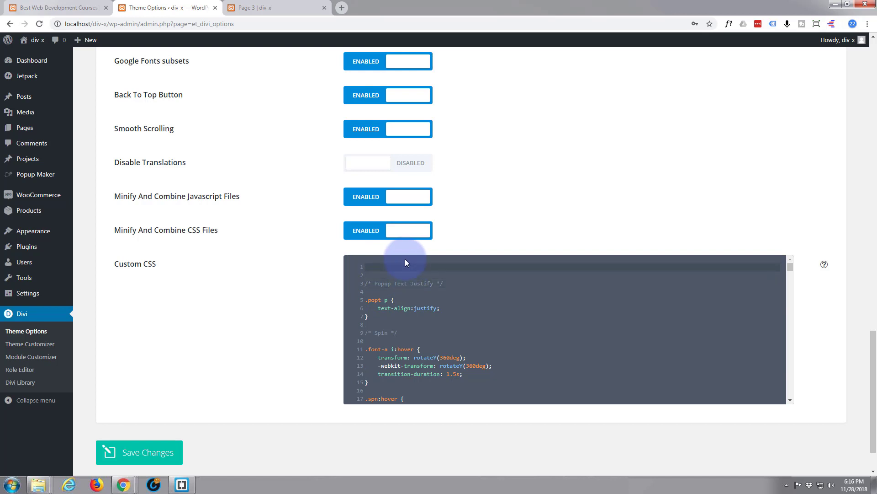
pyautogui.write('/**')
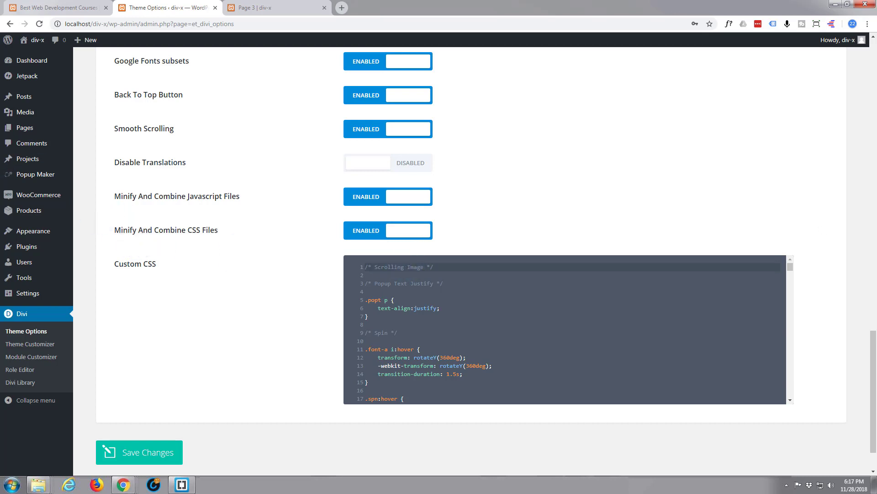
# Step: Paste the .scrollme scrolling-image CSS rules below the Scrolling Image comment and save the theme options
pyautogui.moveTo(0, 104); pyautogui.dragTo(372, 84)
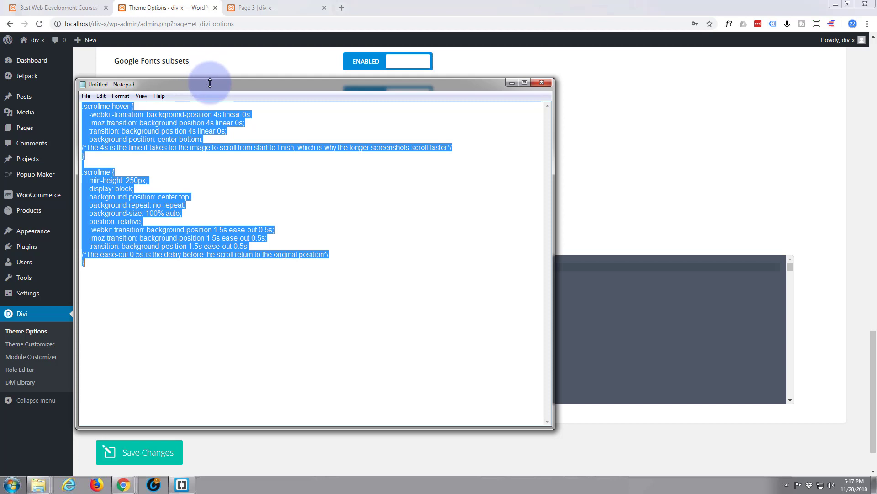
pyautogui.moveTo(219, 84); pyautogui.dragTo(0, 57)
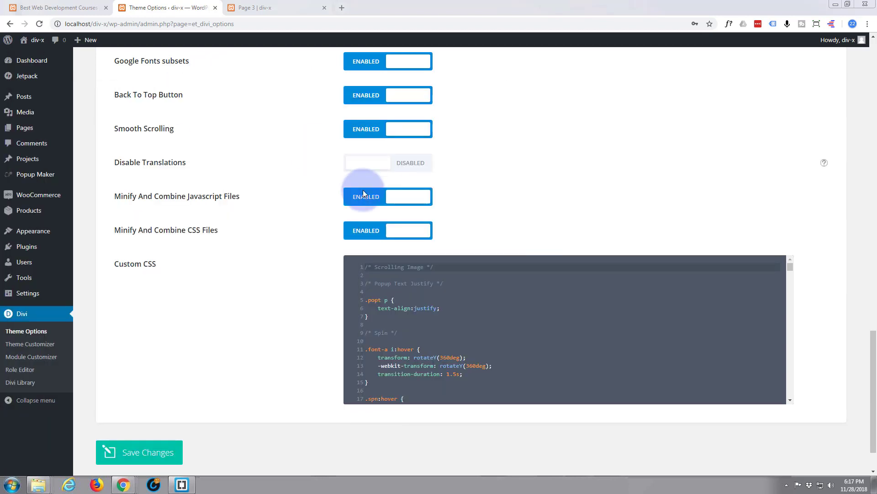
pyautogui.click(438, 266)
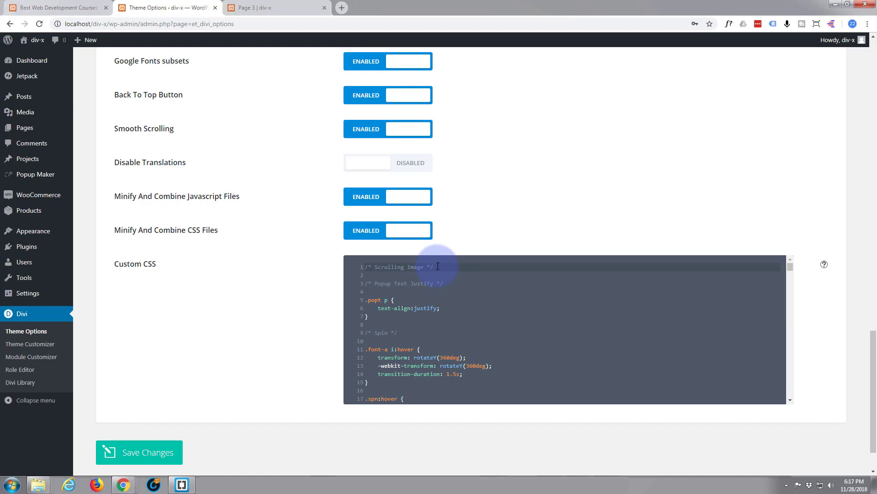
pyautogui.press('Return')
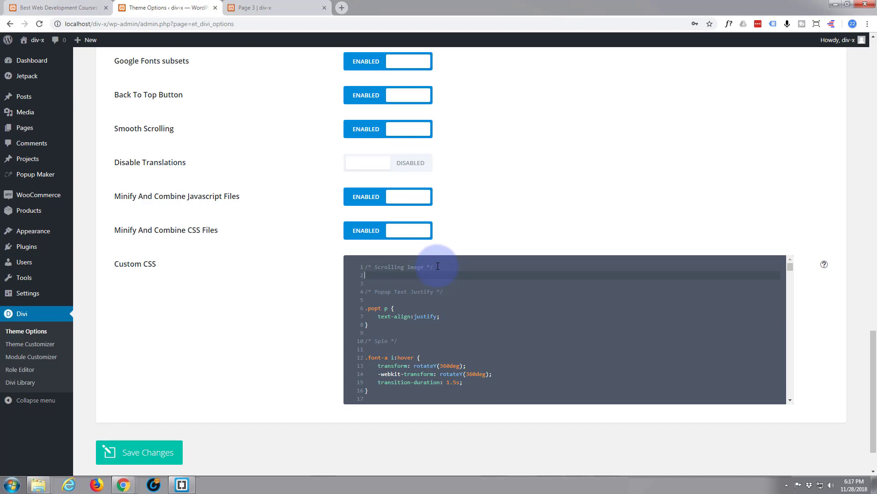
pyautogui.hotkey('ctrl', 'v')
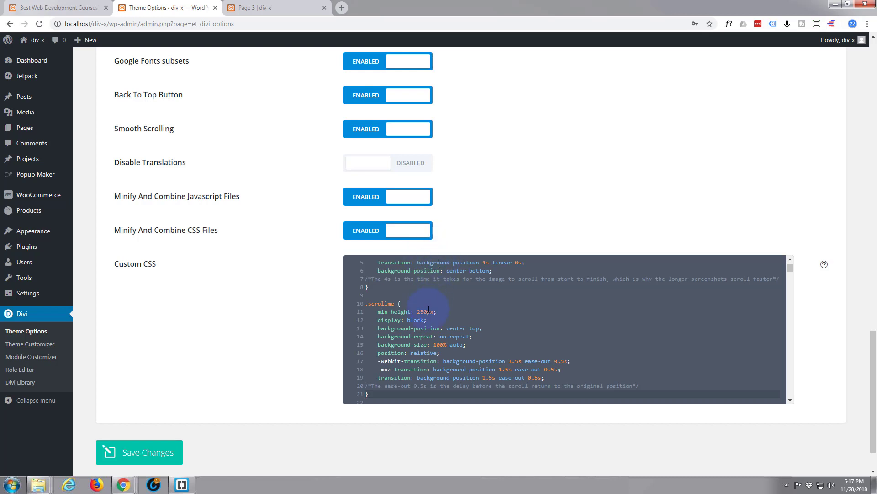
pyautogui.scroll(1, 428, 310)
pyautogui.scroll(5, 429, 310)
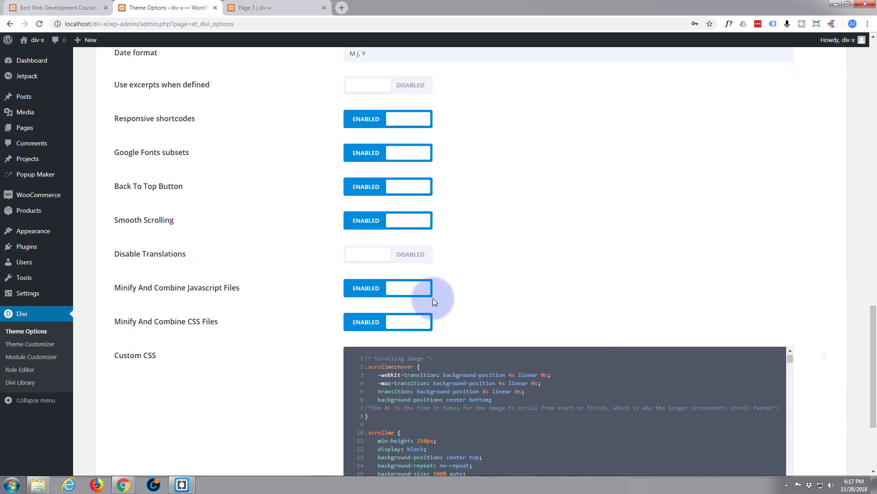
pyautogui.scroll(-3, 232, 280)
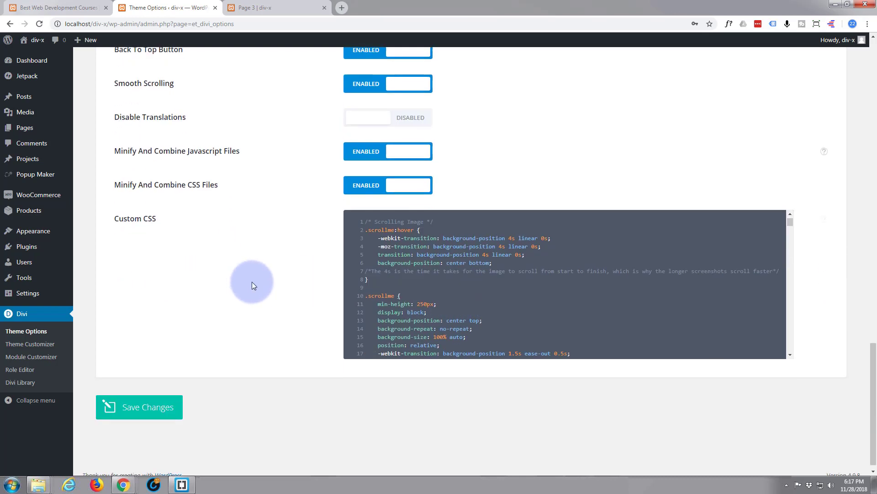
pyautogui.click(144, 414)
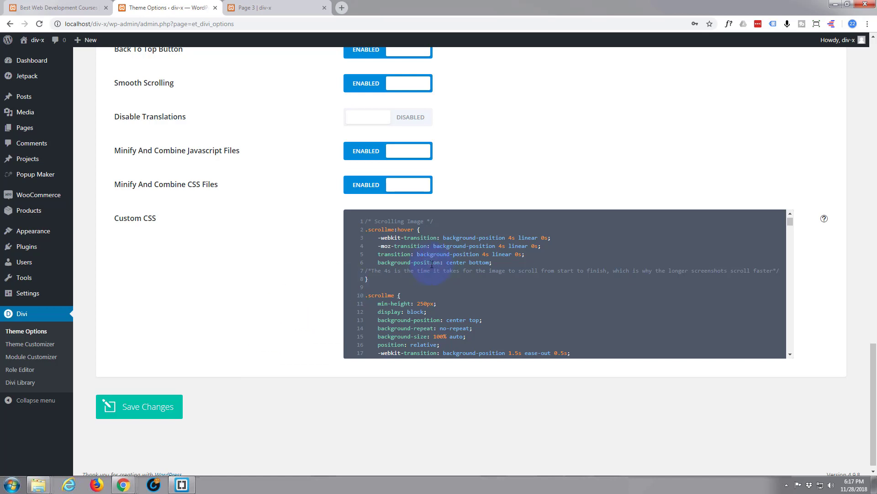
pyautogui.click(281, 6)
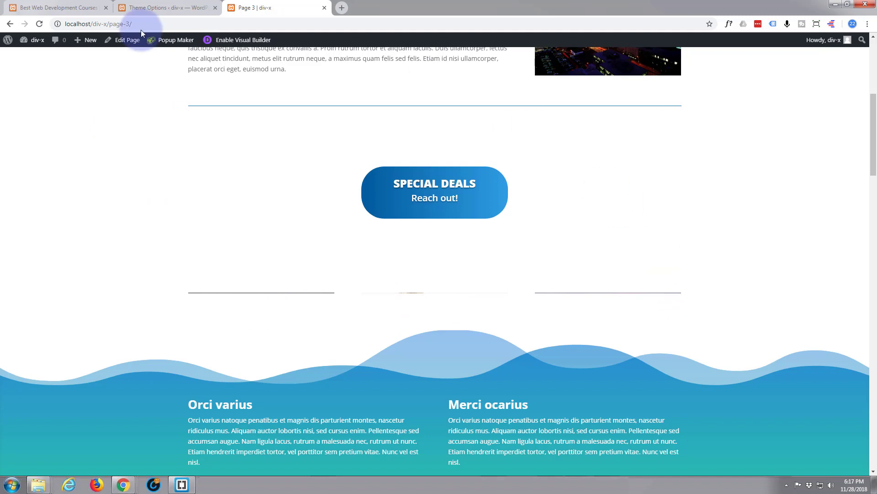
pyautogui.click(40, 24)
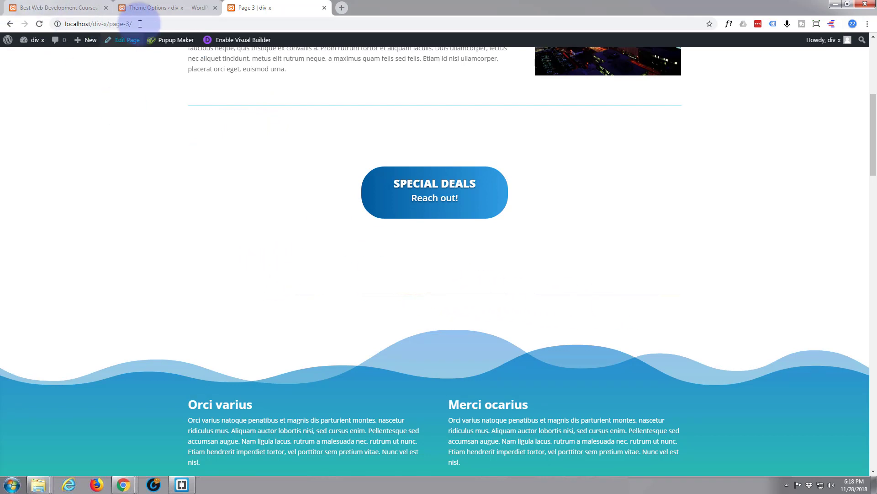
pyautogui.click(155, 9)
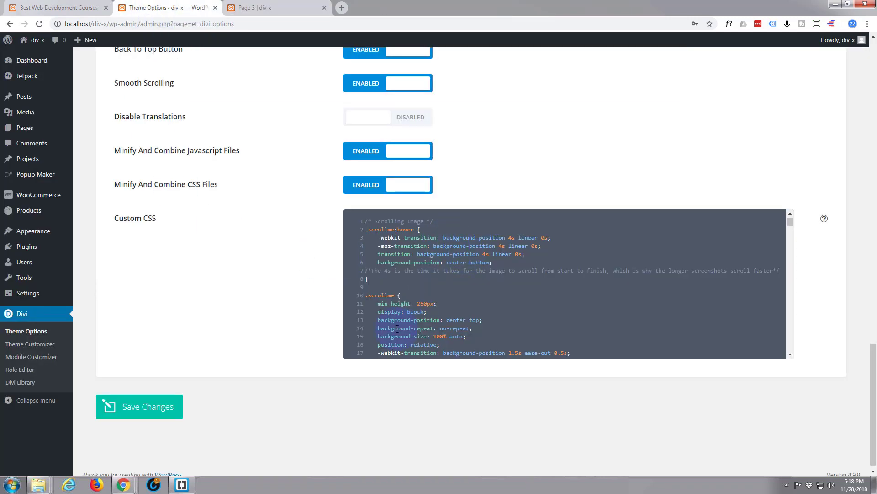
# Step: Change the .scrollme min-height to '250px !important', save the Custom CSS, and return to Page 3
pyautogui.click(433, 304)
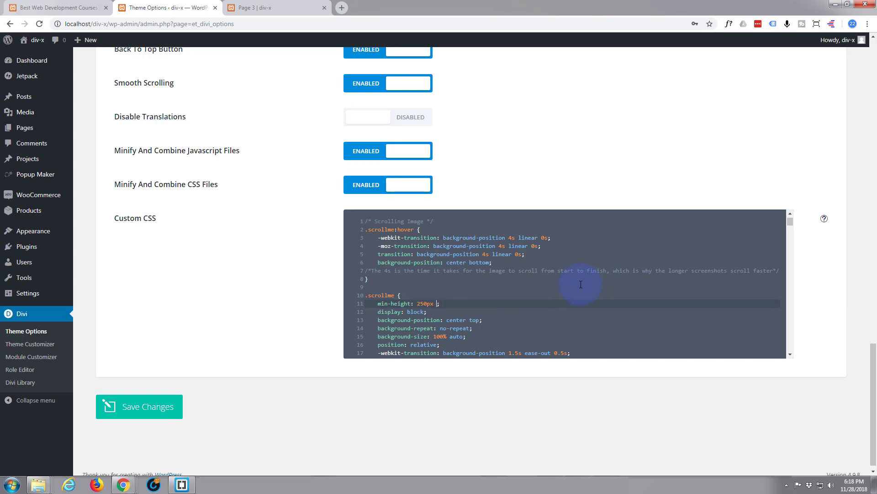
pyautogui.write('!impor')
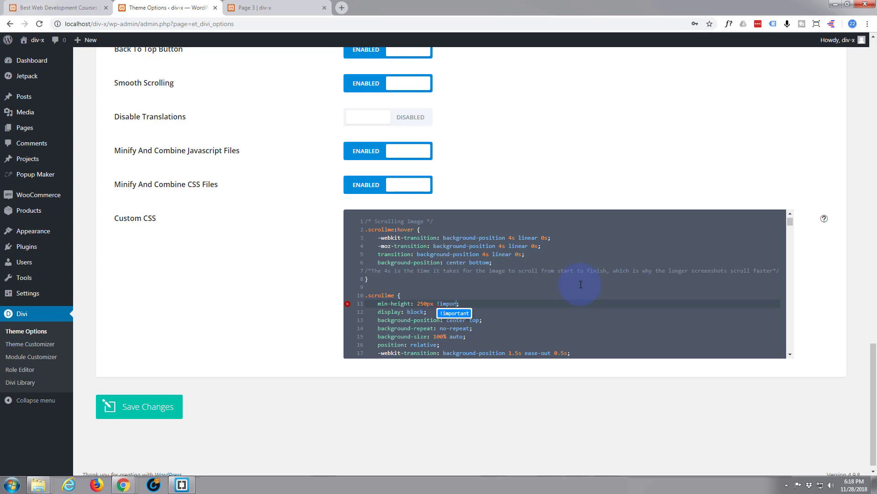
pyautogui.write('tant')
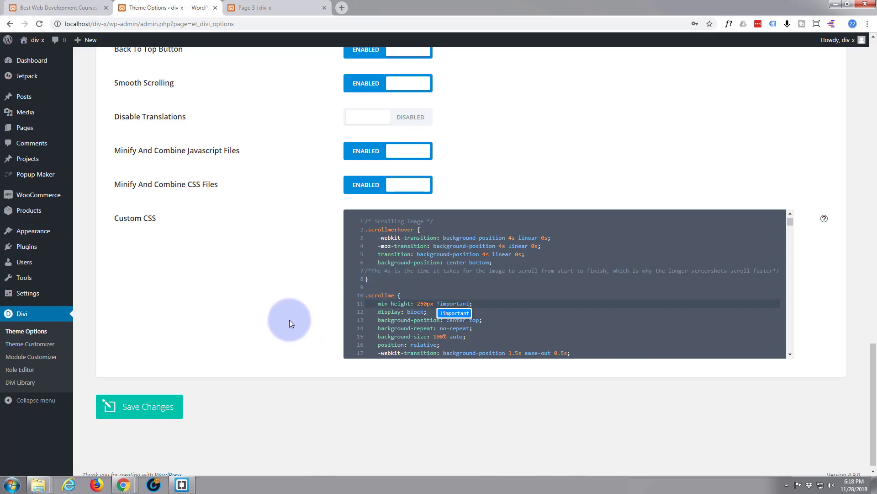
pyautogui.press('Escape')
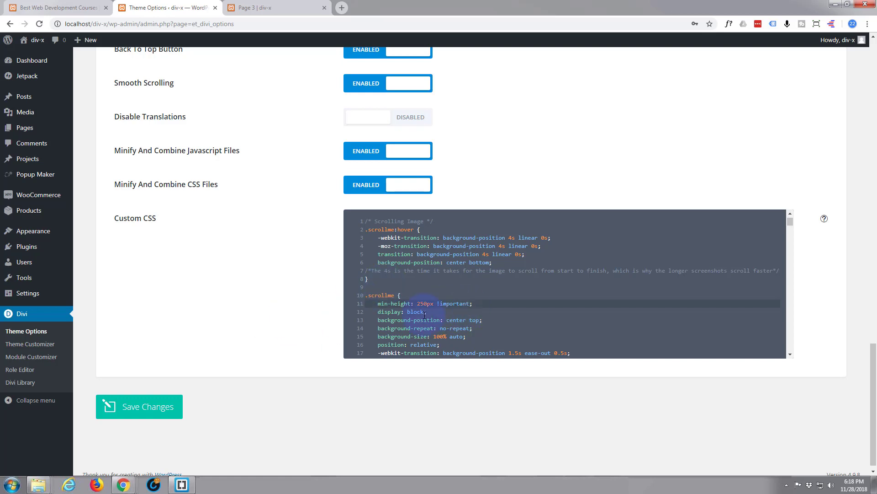
pyautogui.click(147, 411)
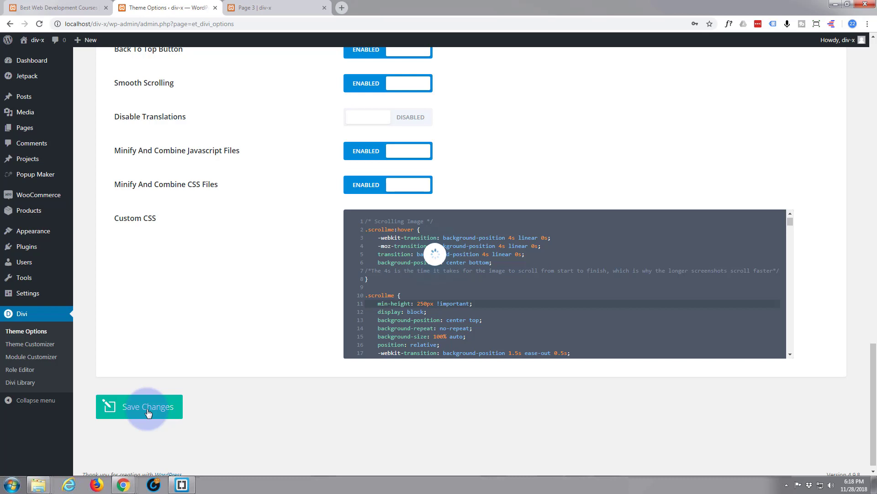
pyautogui.click(261, 9)
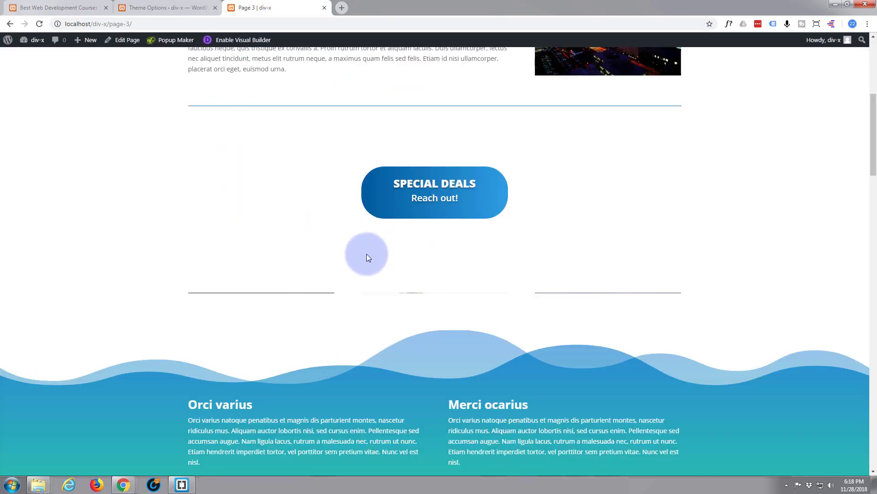
# Step: Reload Page 3, scroll to the image row, and hover the images to test the scroll effect
pyautogui.click(39, 25)
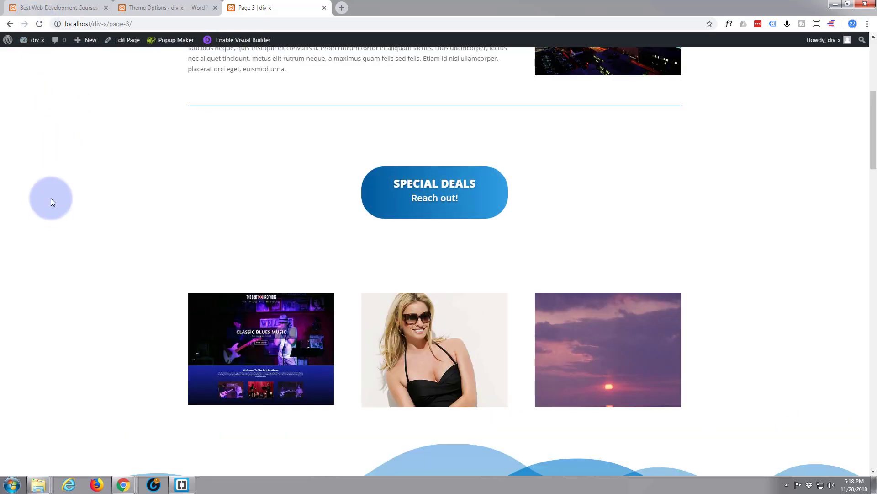
pyautogui.scroll(-3, 51, 197)
pyautogui.scroll(-1, 52, 200)
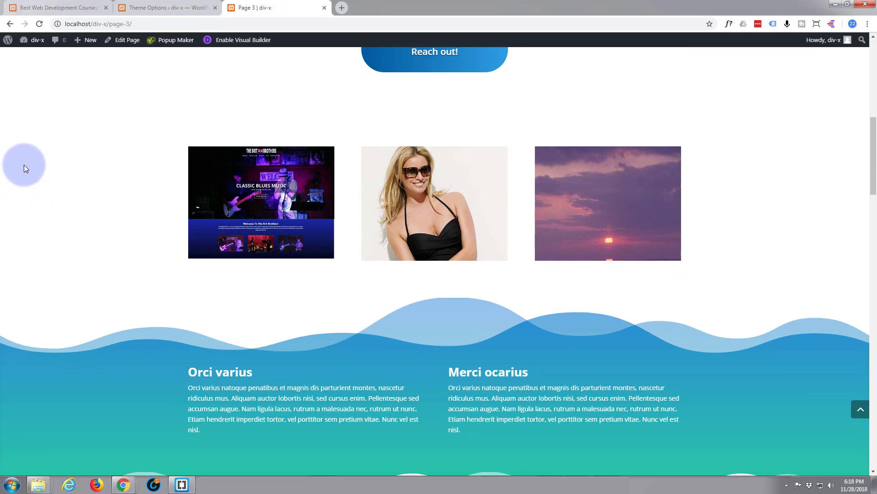
pyautogui.moveTo(220, 183)
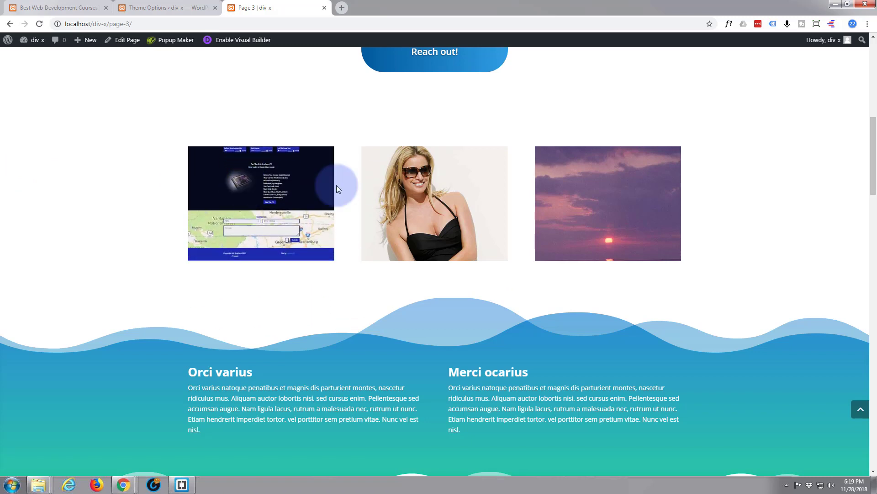
pyautogui.moveTo(437, 181)
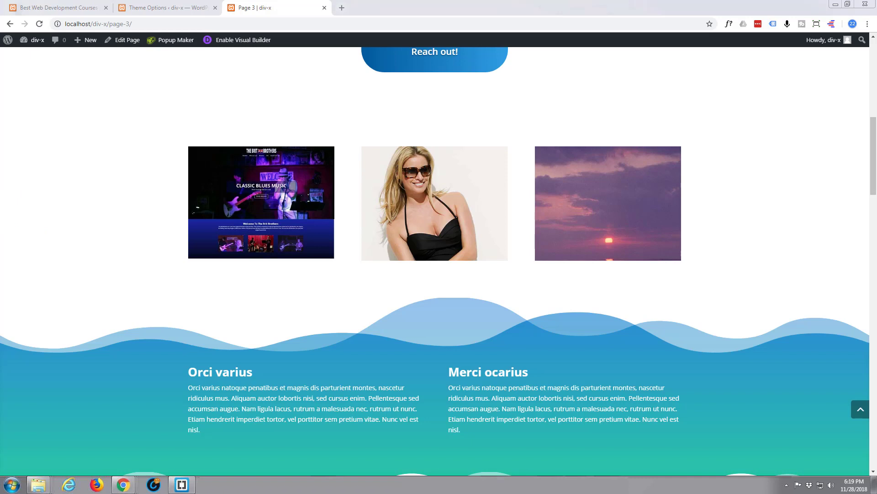
pyautogui.moveTo(283, 189)
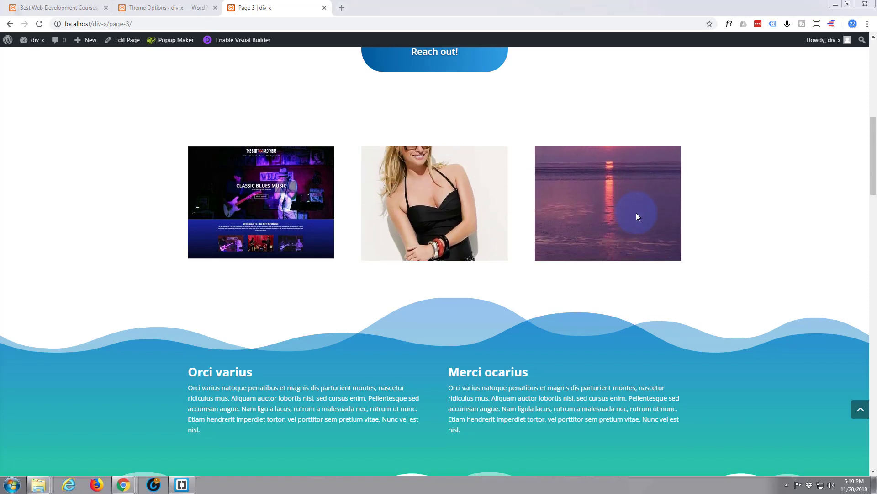
pyautogui.moveTo(641, 203)
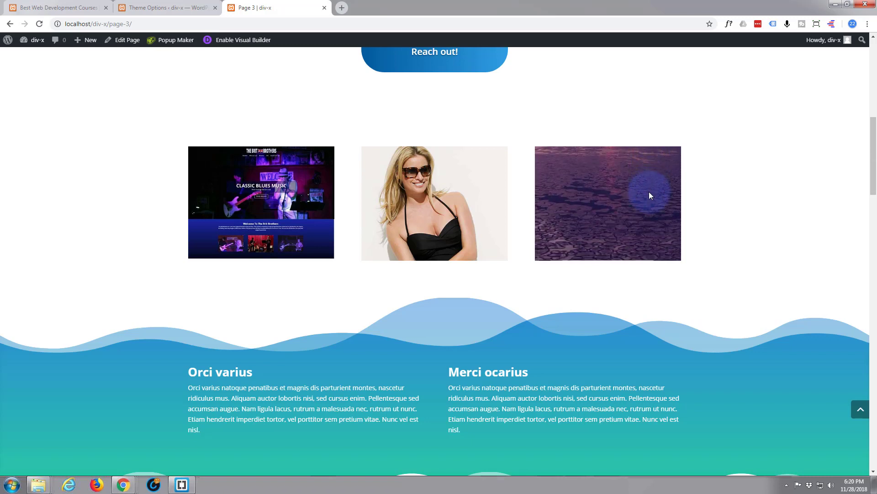
pyautogui.moveTo(590, 171)
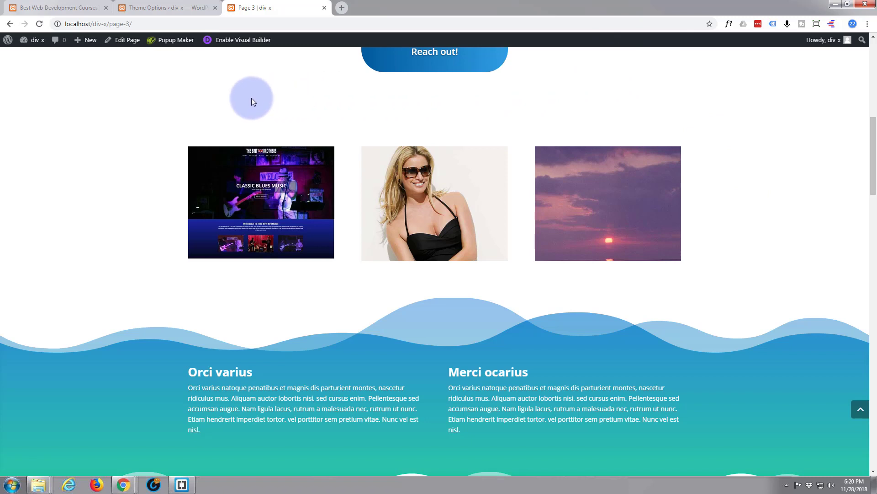
# Step: Enable the Visual Builder on Page 3 and scroll down to the Blurb 1 section
pyautogui.click(243, 42)
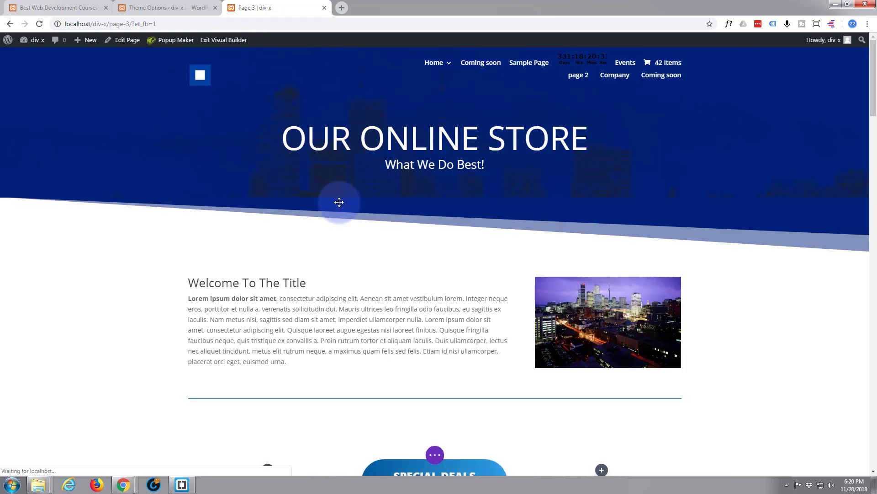
pyautogui.scroll(-4, 293, 280)
pyautogui.scroll(-3, 292, 280)
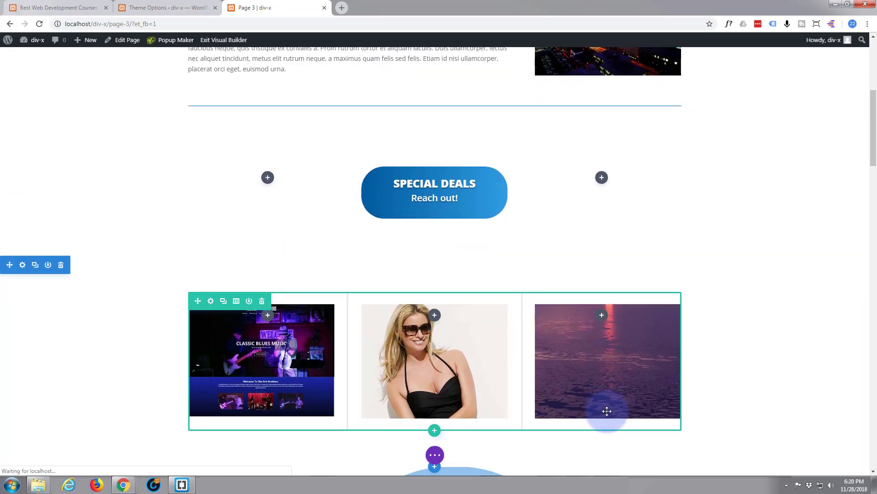
pyautogui.scroll(-10, 372, 314)
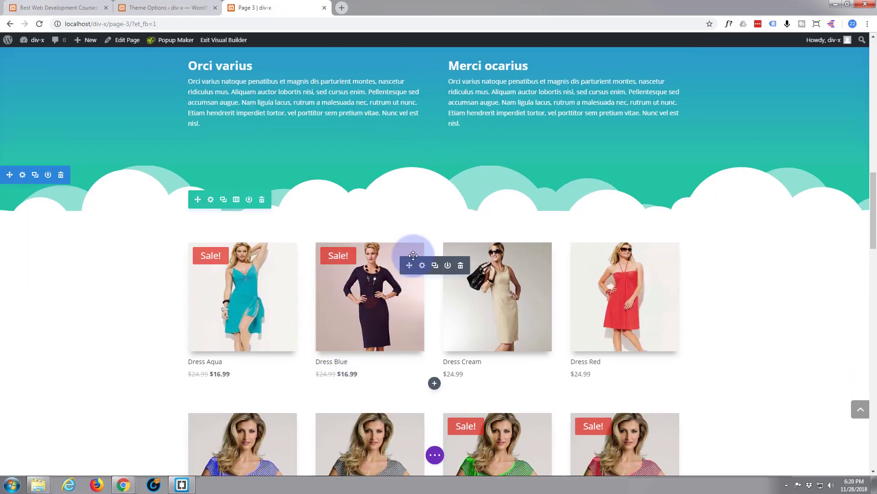
pyautogui.scroll(6, 417, 197)
pyautogui.scroll(2, 423, 193)
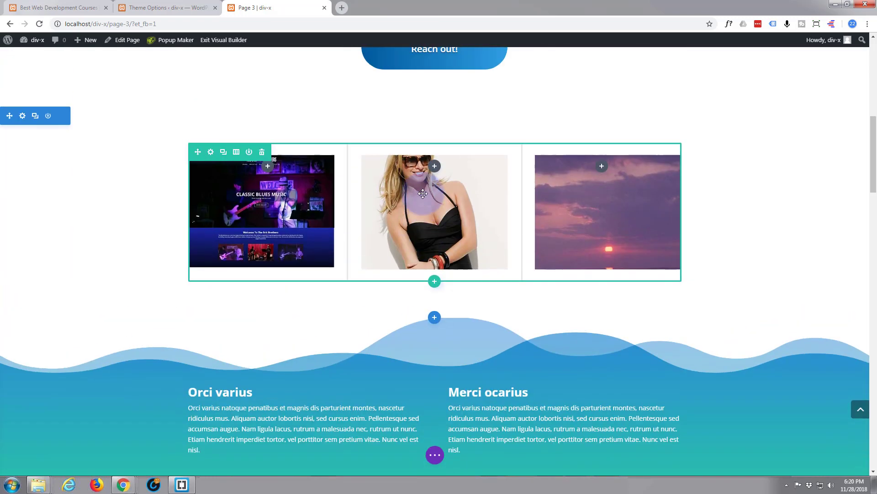
pyautogui.scroll(-7, 393, 270)
pyautogui.scroll(-12, 394, 271)
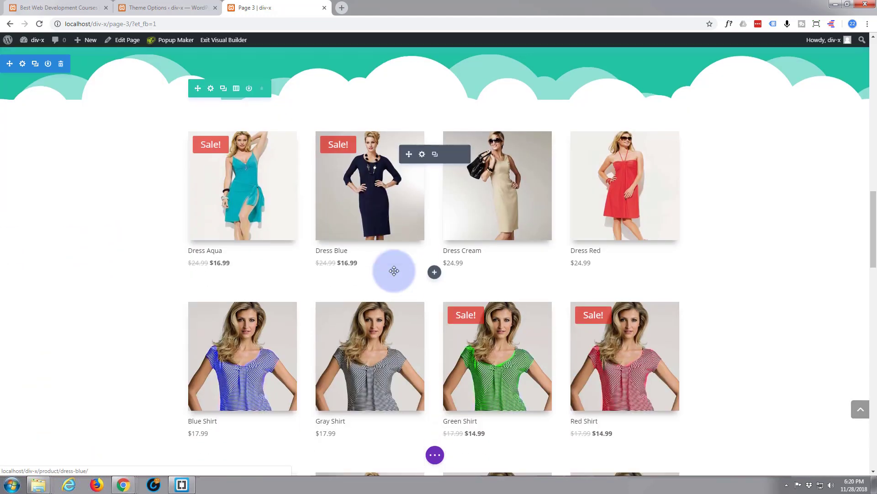
pyautogui.scroll(-7, 394, 271)
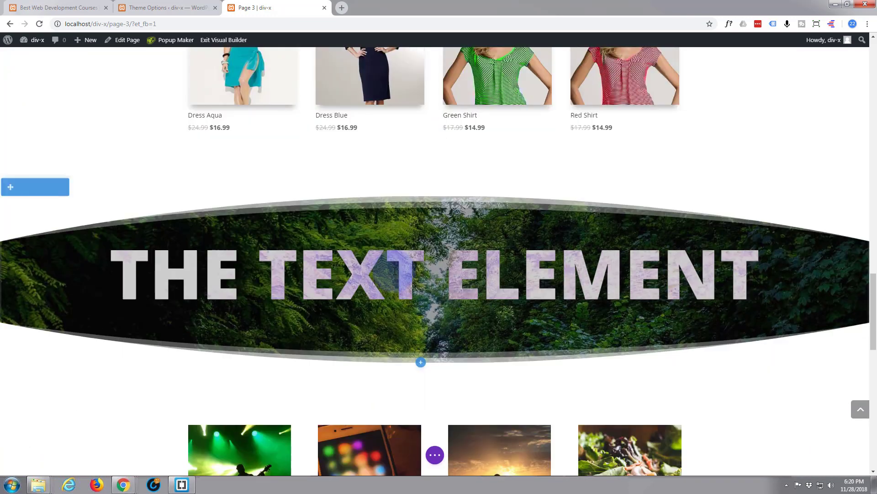
pyautogui.scroll(-2, 394, 271)
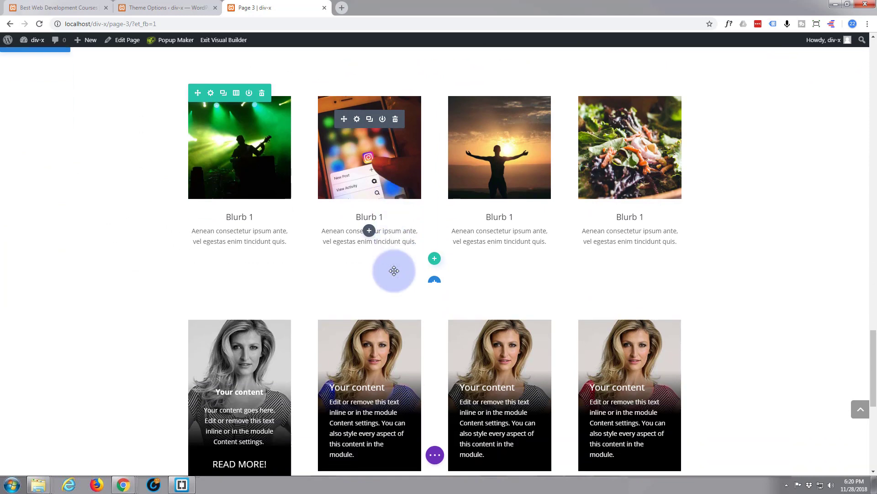
pyautogui.scroll(3, 394, 271)
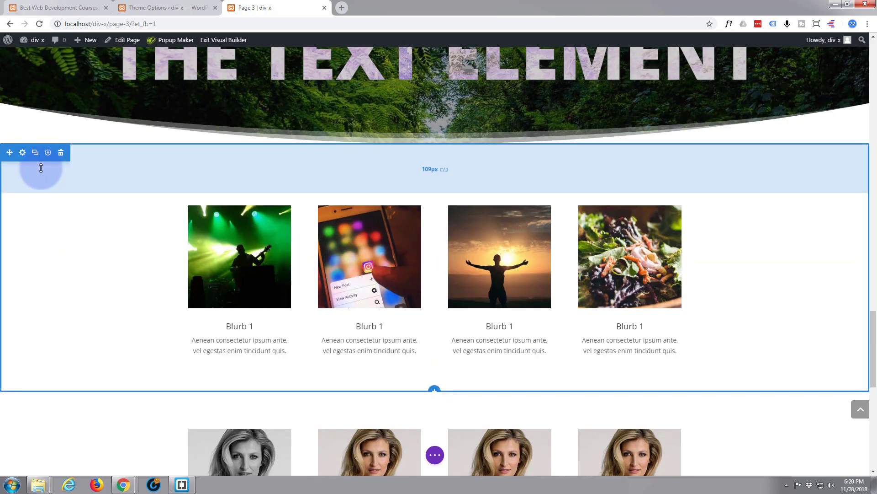
# Step: Give the Blurb section the CSS ID 'blurb1' and save its settings
pyautogui.click(22, 154)
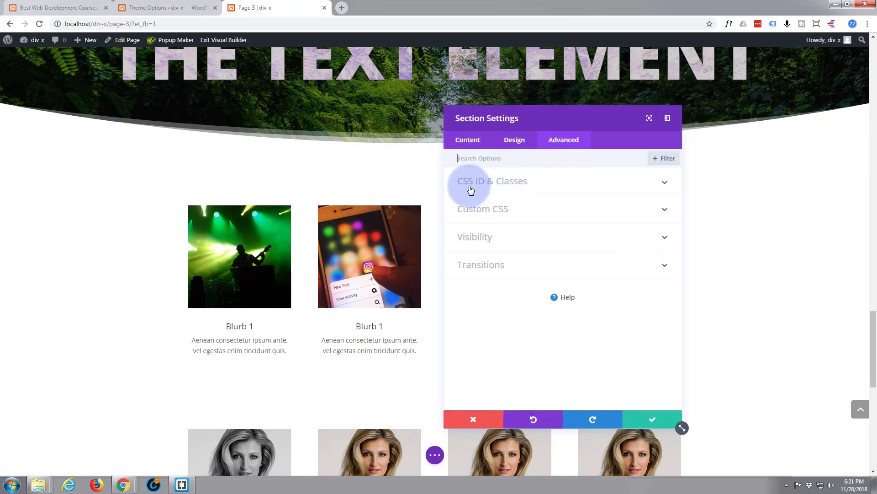
pyautogui.click(571, 185)
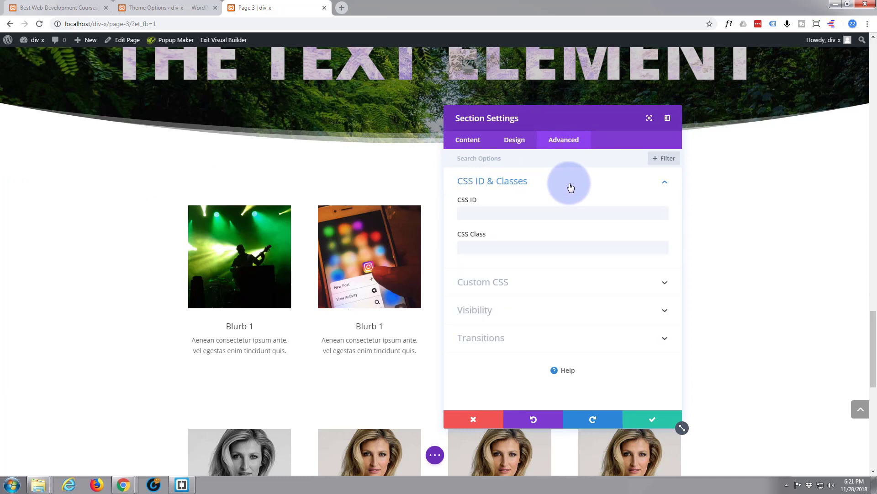
pyautogui.click(467, 210)
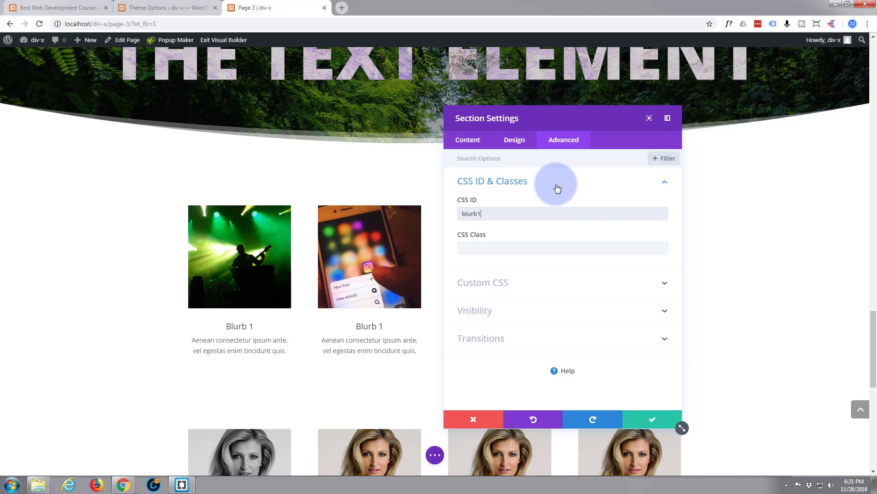
pyautogui.click(488, 205)
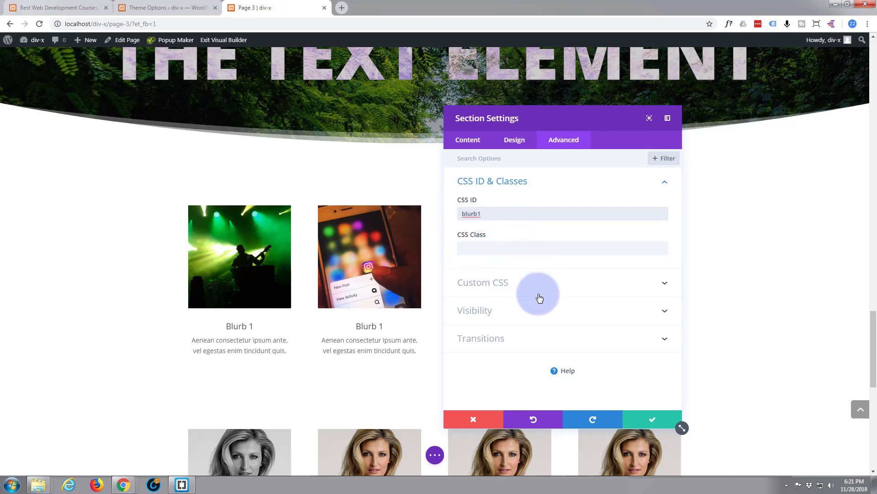
pyautogui.click(653, 420)
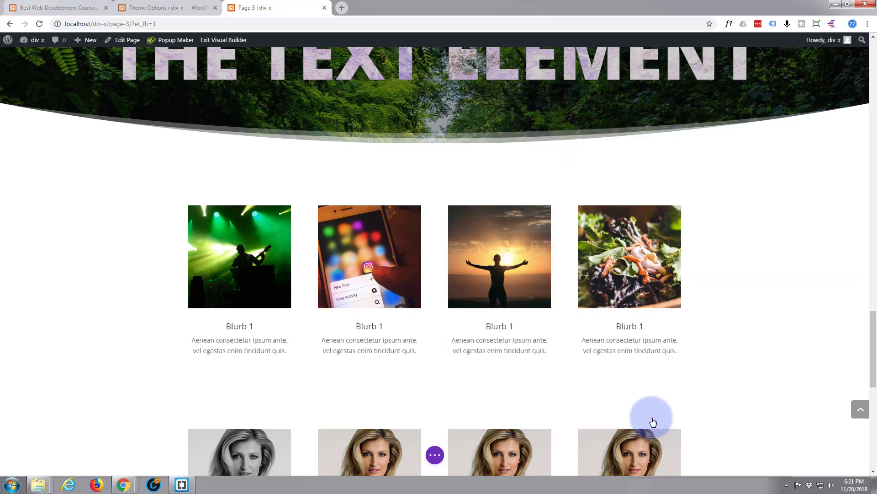
pyautogui.scroll(3, 649, 322)
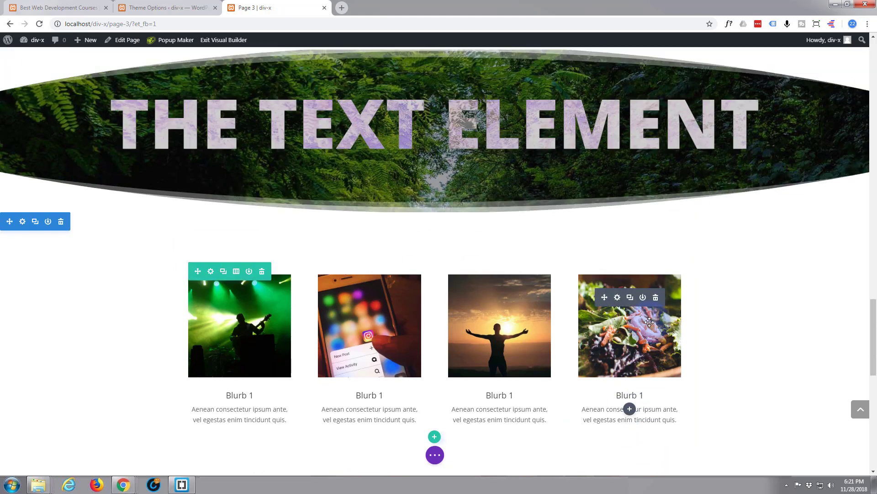
pyautogui.scroll(1, 649, 322)
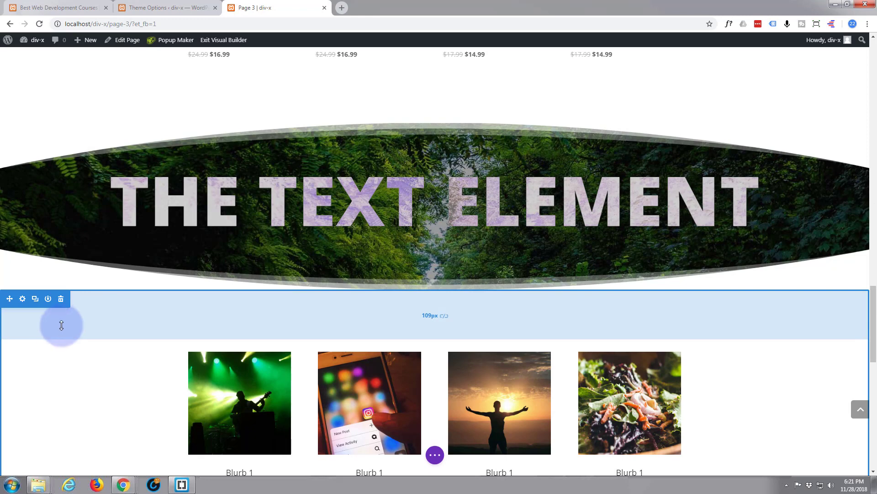
# Step: Reopen the section's advanced settings to confirm the blurb1 CSS ID, then save again
pyautogui.click(22, 301)
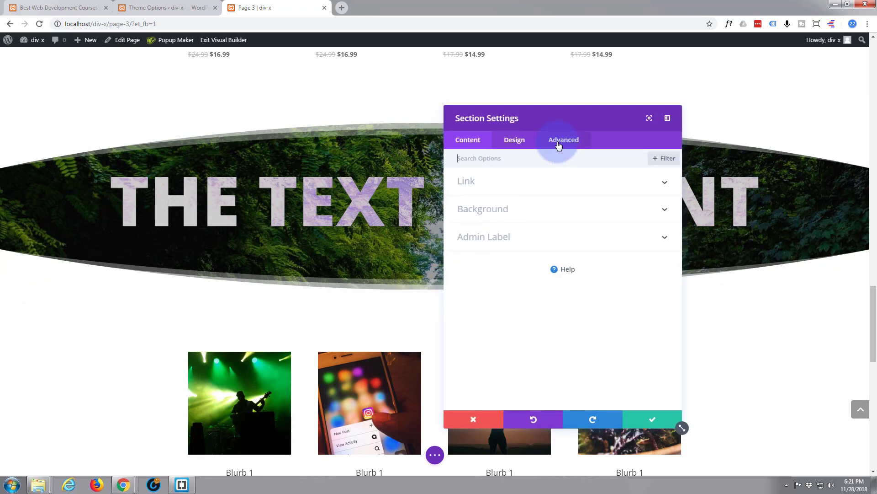
pyautogui.click(559, 145)
pyautogui.click(509, 183)
pyautogui.click(473, 215)
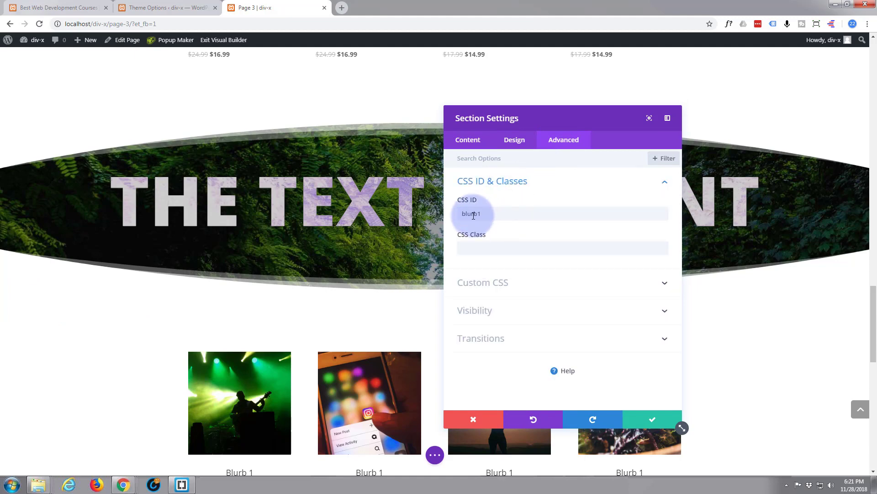
pyautogui.click(648, 424)
pyautogui.scroll(3, 588, 339)
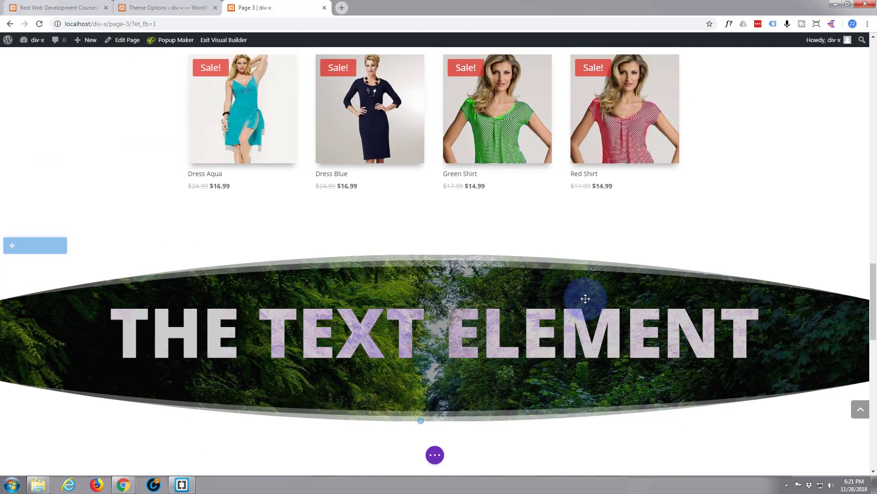
pyautogui.scroll(10, 585, 298)
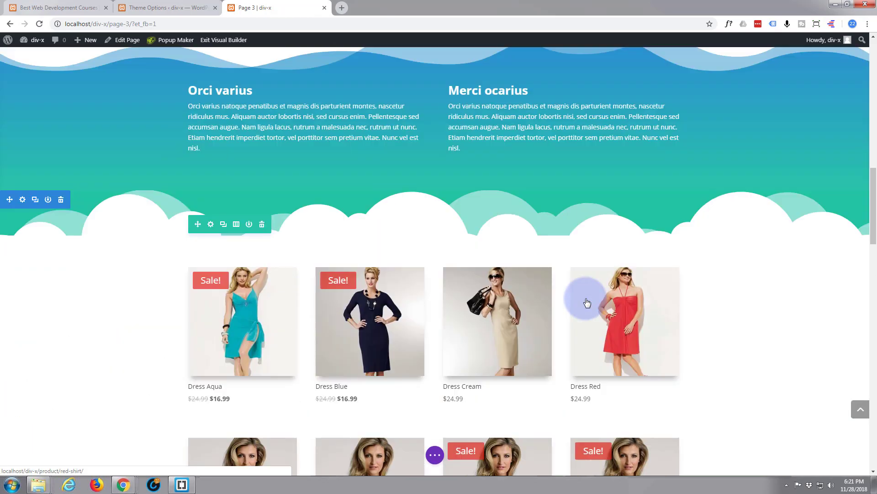
pyautogui.scroll(10, 588, 303)
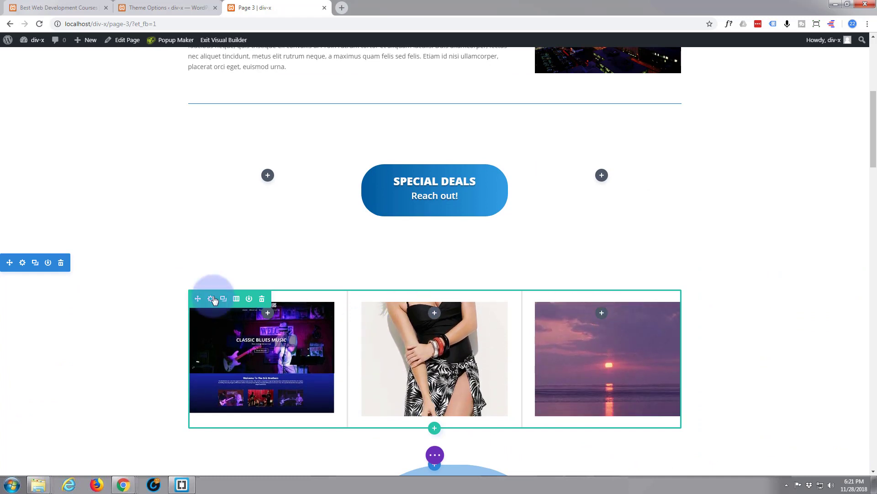
pyautogui.click(210, 300)
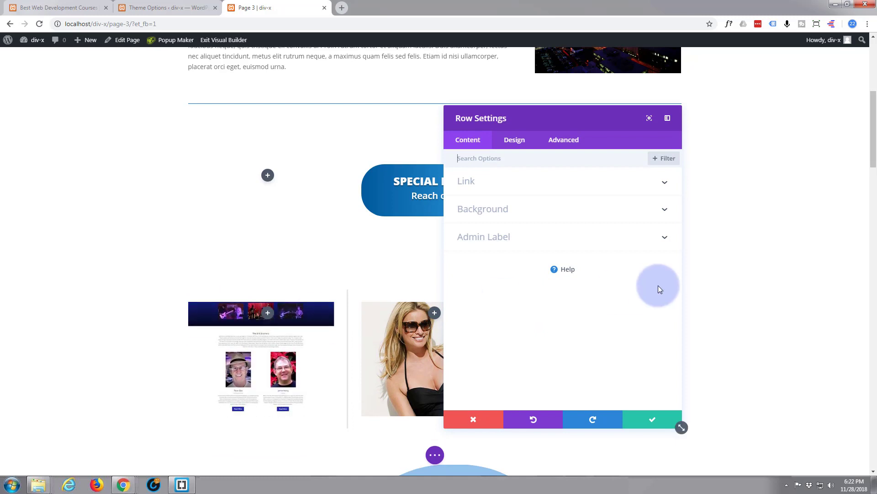
pyautogui.click(527, 189)
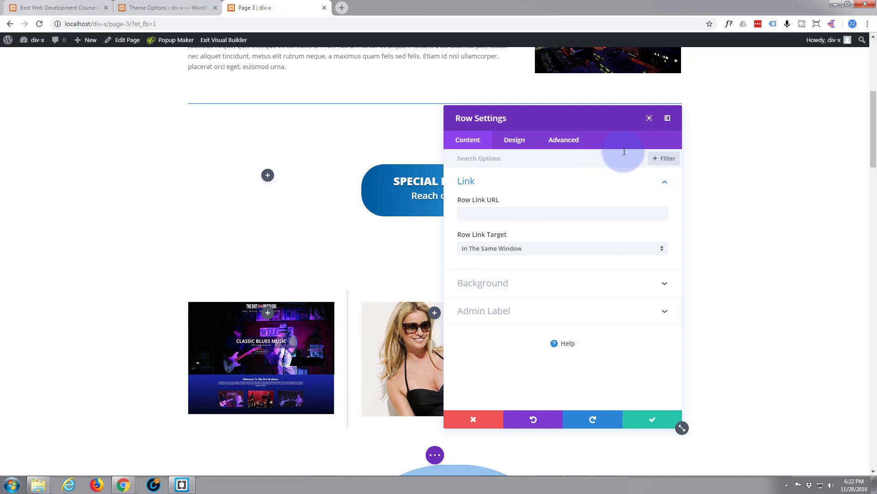
pyautogui.click(482, 424)
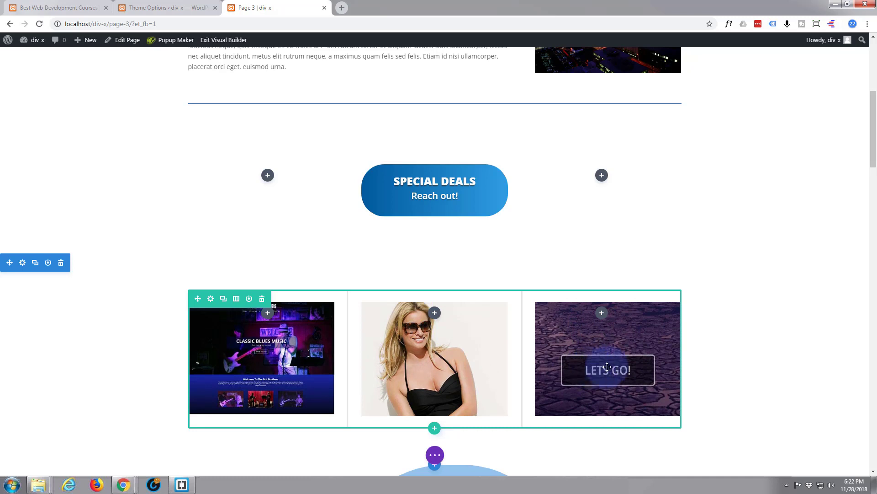
# Step: Insert a Text module into the third column of the scrolling-image row
pyautogui.click(602, 313)
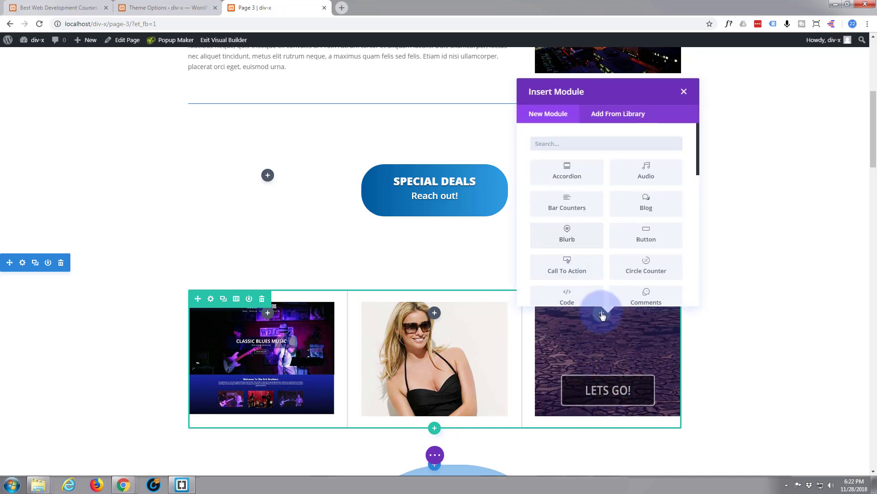
pyautogui.scroll(-3, 620, 214)
pyautogui.scroll(2, 620, 215)
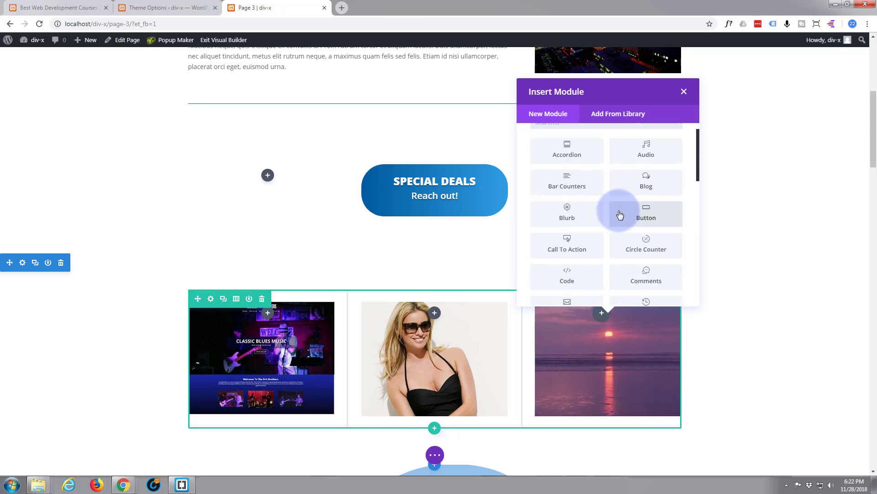
pyautogui.scroll(-5, 620, 215)
pyautogui.scroll(-3, 620, 215)
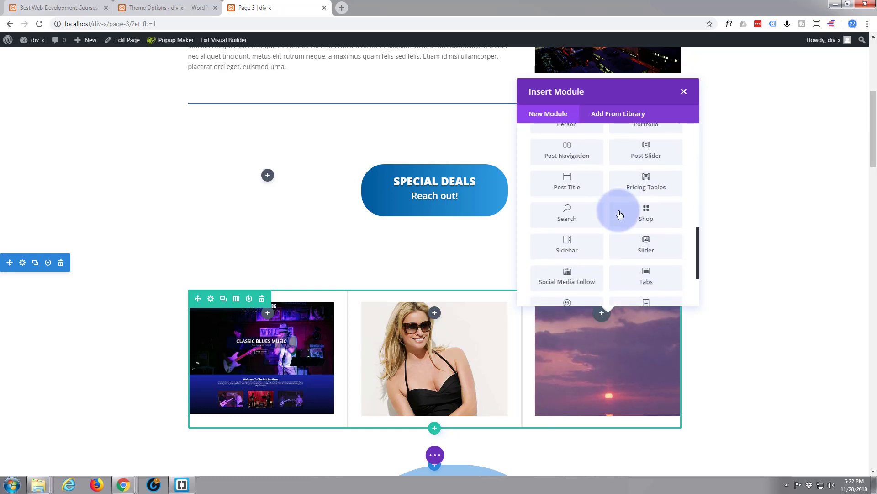
pyautogui.moveTo(646, 238); pyautogui.dragTo(598, 355)
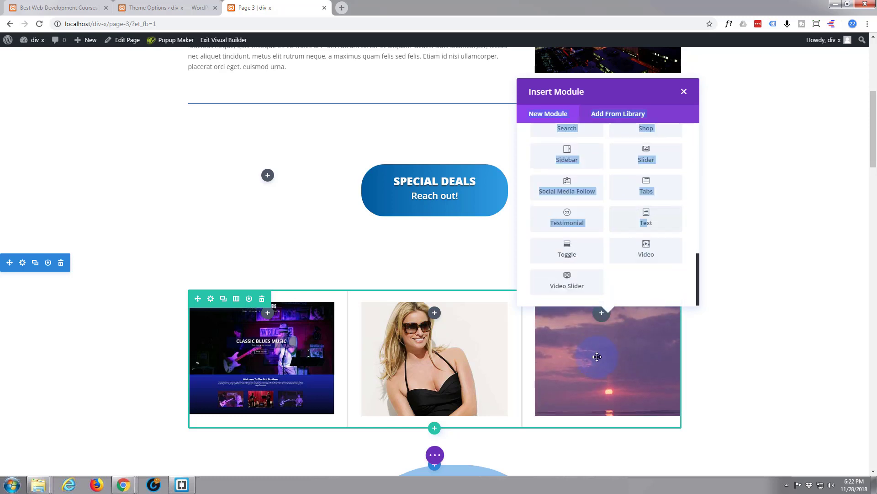
pyautogui.click(597, 357)
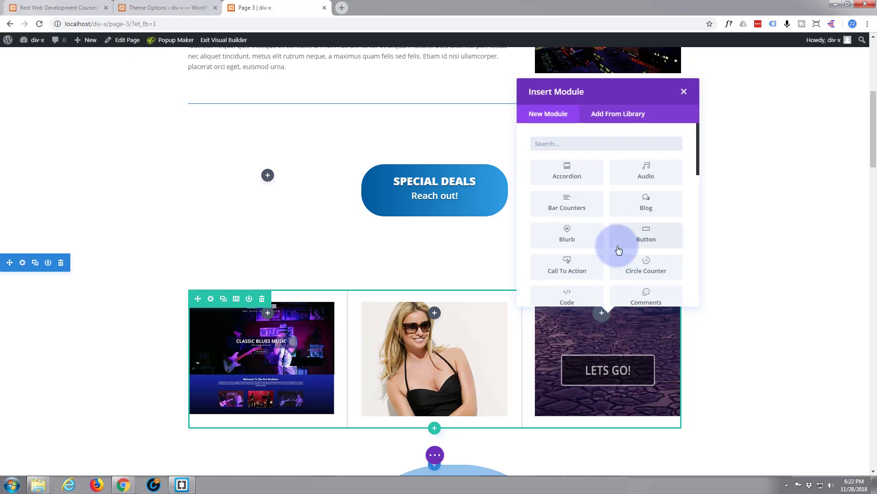
pyautogui.scroll(-10, 619, 249)
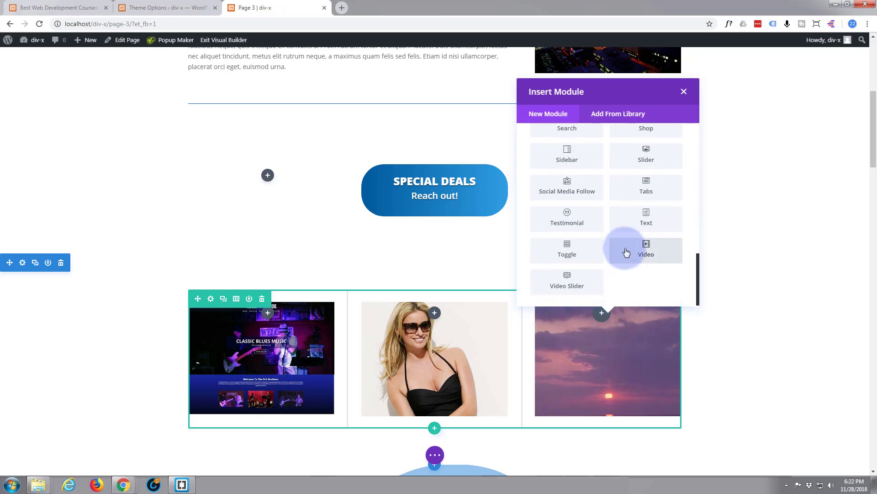
pyautogui.click(648, 220)
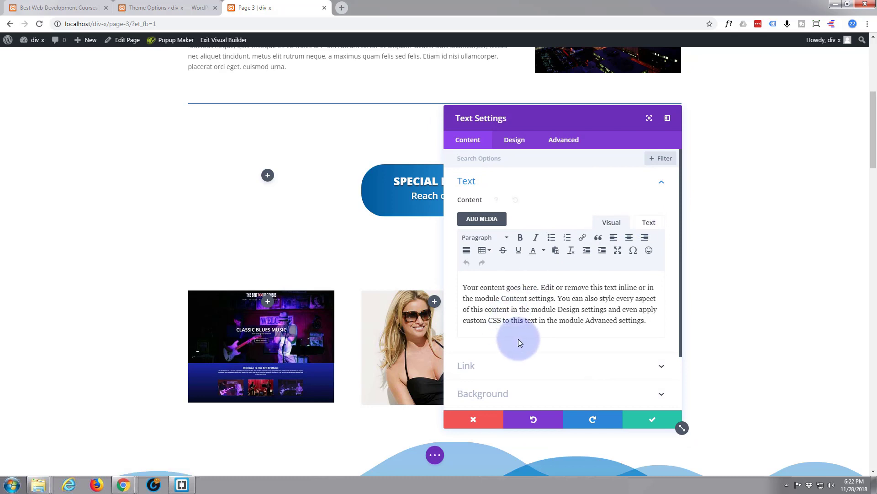
# Step: Paste the paragraph's final sentence twice at its end to lengthen the placeholder text
pyautogui.moveTo(526, 127); pyautogui.dragTo(335, 140)
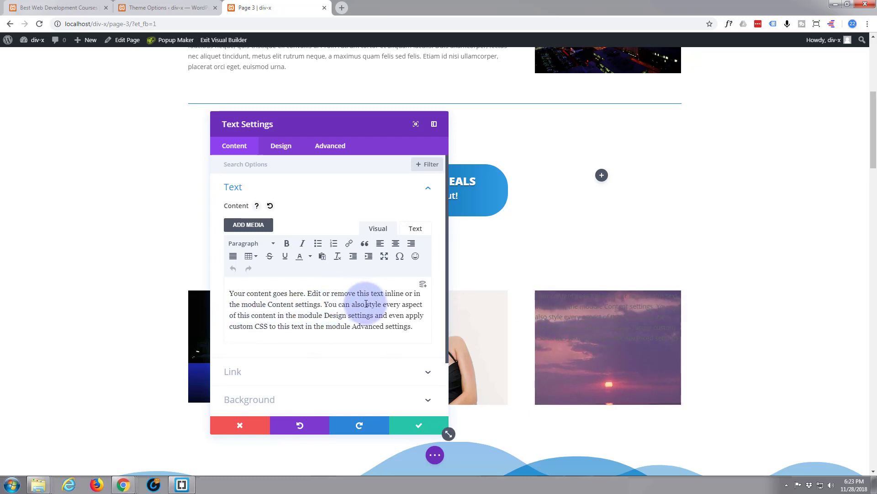
pyautogui.moveTo(325, 315); pyautogui.dragTo(421, 329)
pyautogui.hotkey('ctrl', 'c')
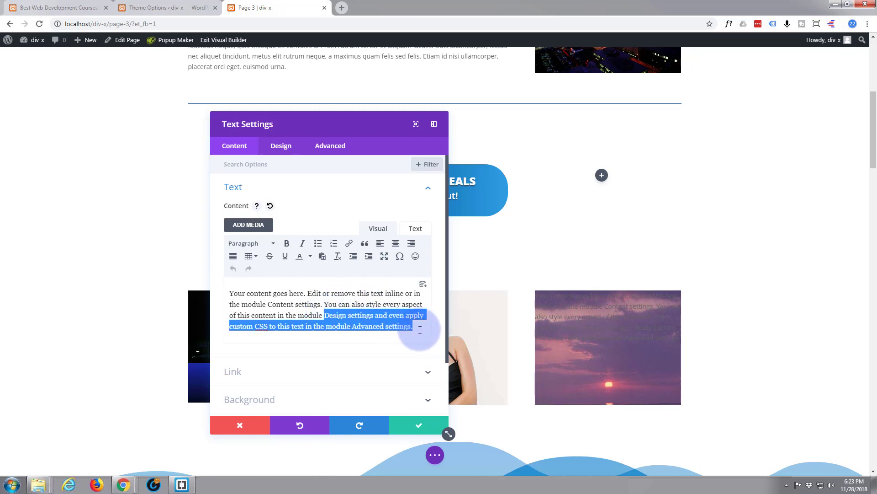
pyautogui.click(419, 328)
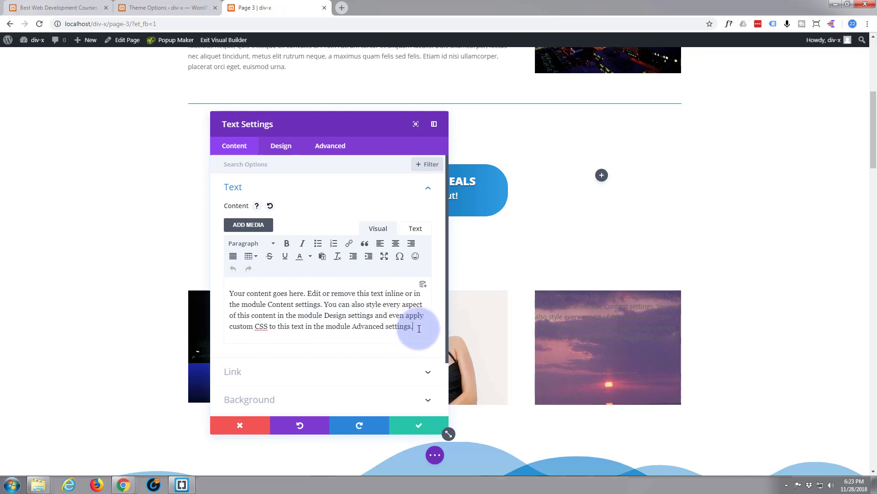
pyautogui.hotkey('ctrl', 'v')
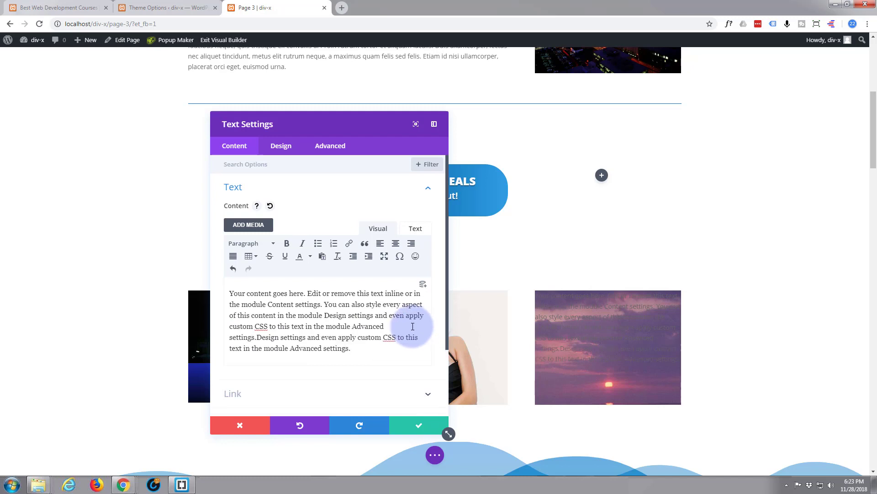
pyautogui.hotkey('ctrl', 'v')
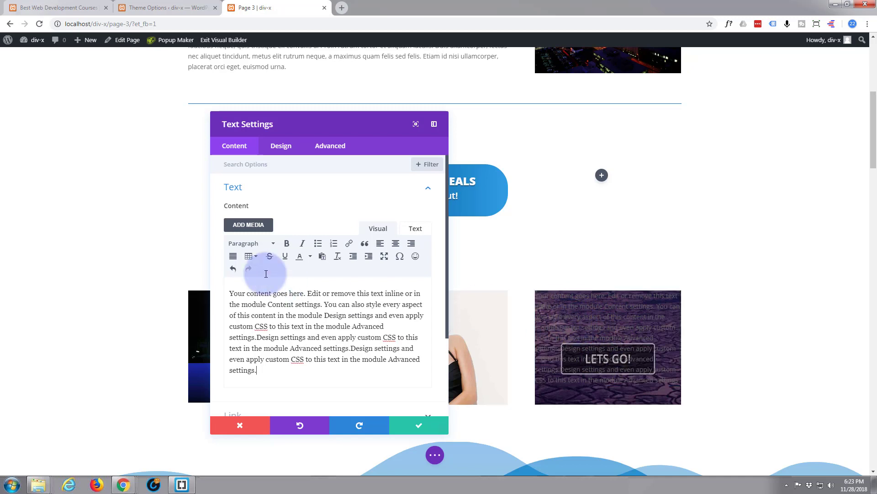
# Step: Set the Text module's body text colour to white with zero alpha, rgba(255,255,255,0)
pyautogui.click(280, 149)
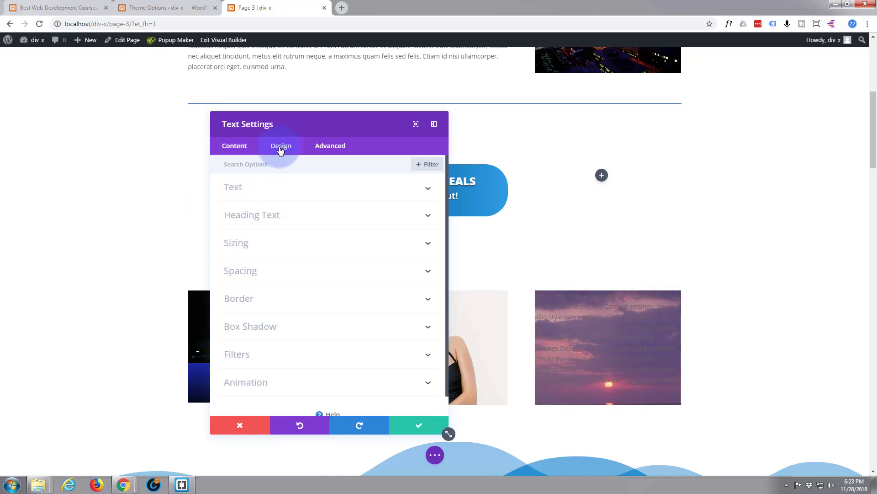
pyautogui.click(290, 195)
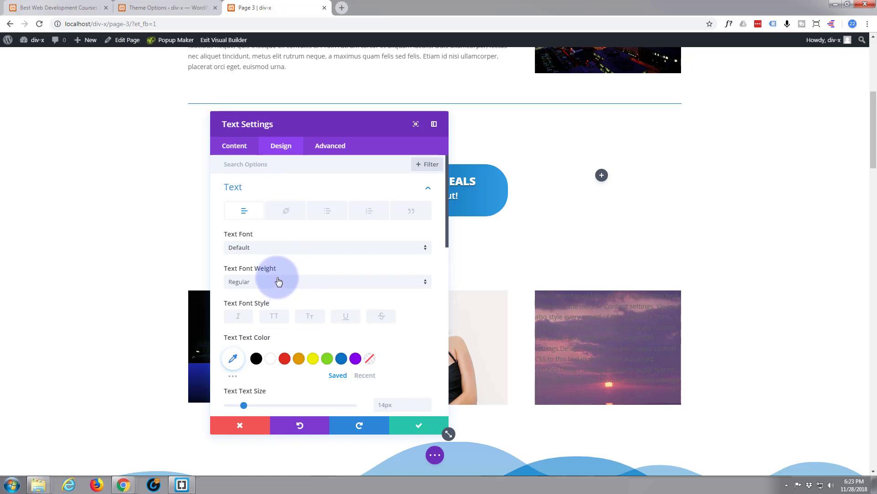
pyautogui.scroll(-2, 277, 280)
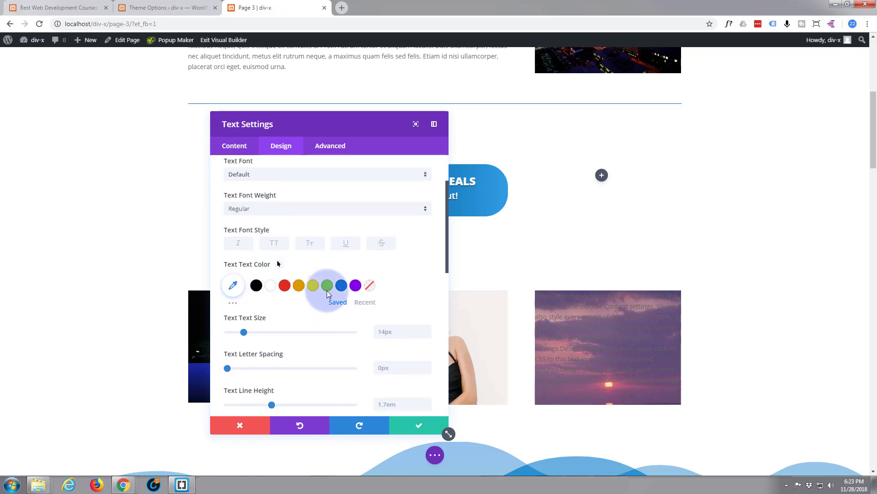
pyautogui.click(270, 285)
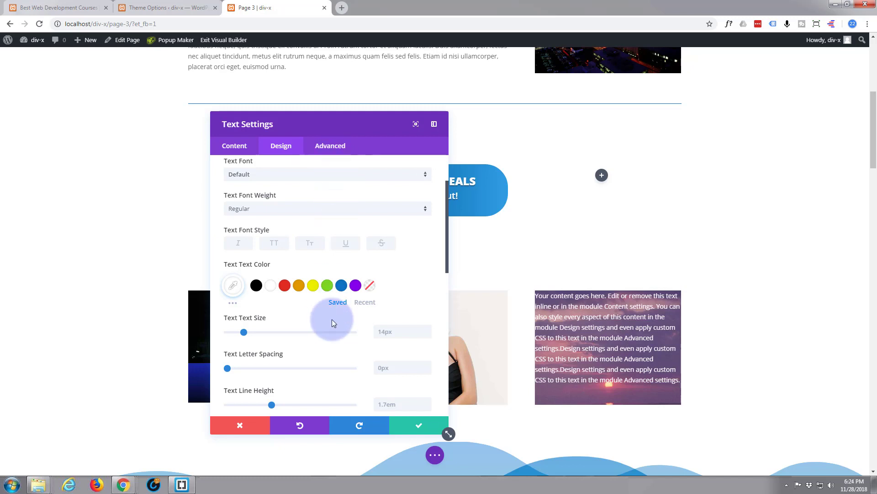
pyautogui.click(234, 287)
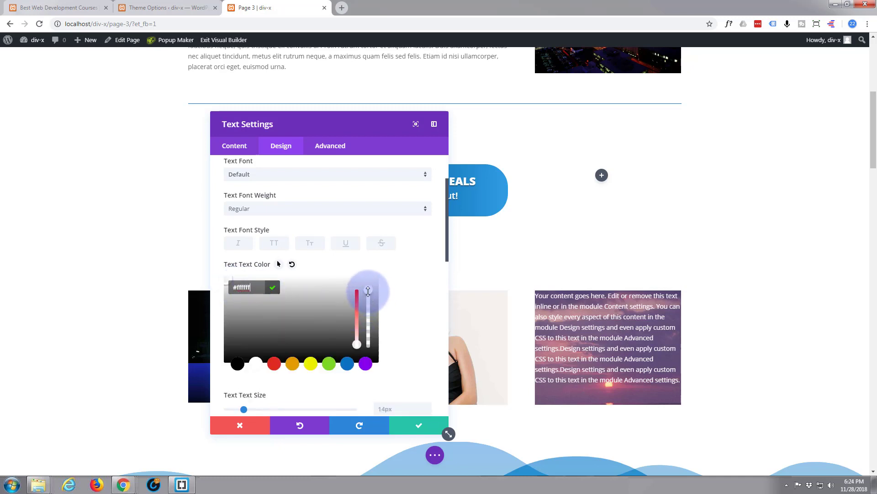
pyautogui.moveTo(368, 292); pyautogui.dragTo(368, 357)
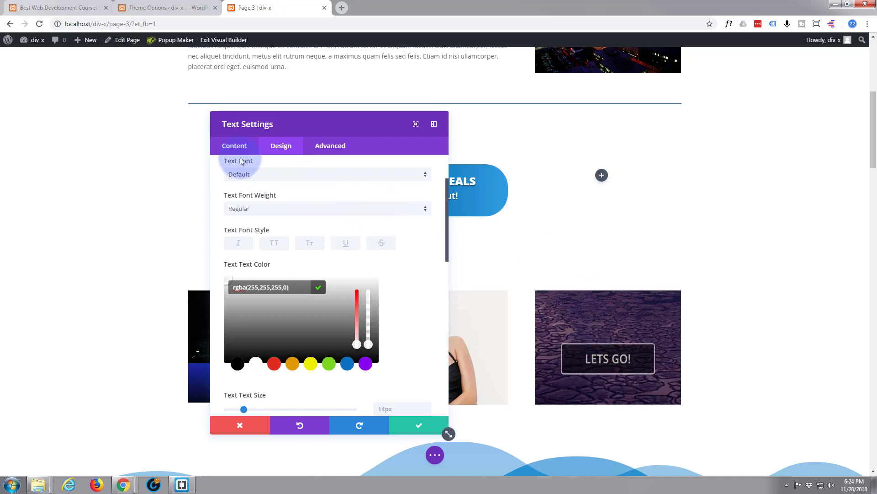
pyautogui.click(232, 146)
pyautogui.click(319, 217)
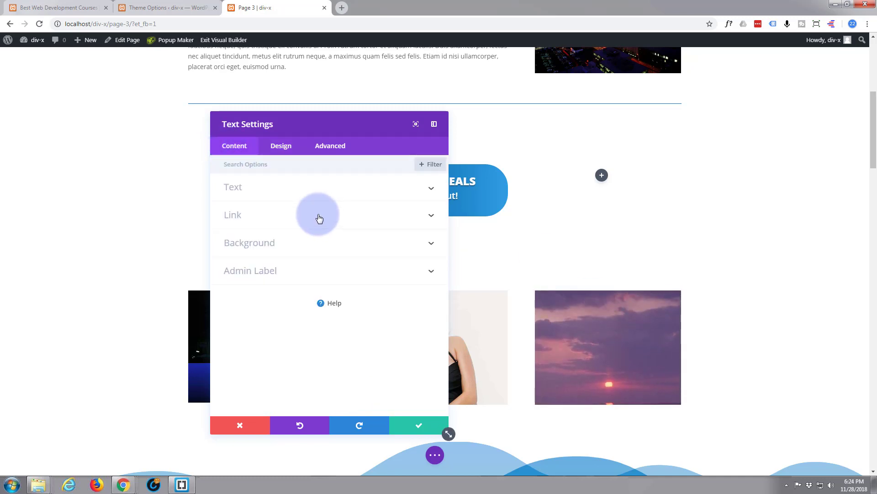
# Step: Set the Text module's Module Link URL to #blurb1 and save the module
pyautogui.click(267, 216)
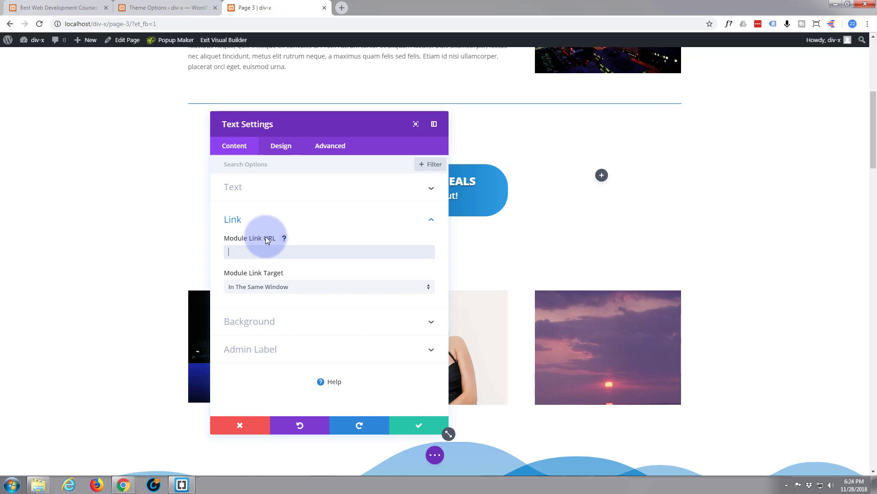
pyautogui.write('#blurb1')
pyautogui.click(412, 432)
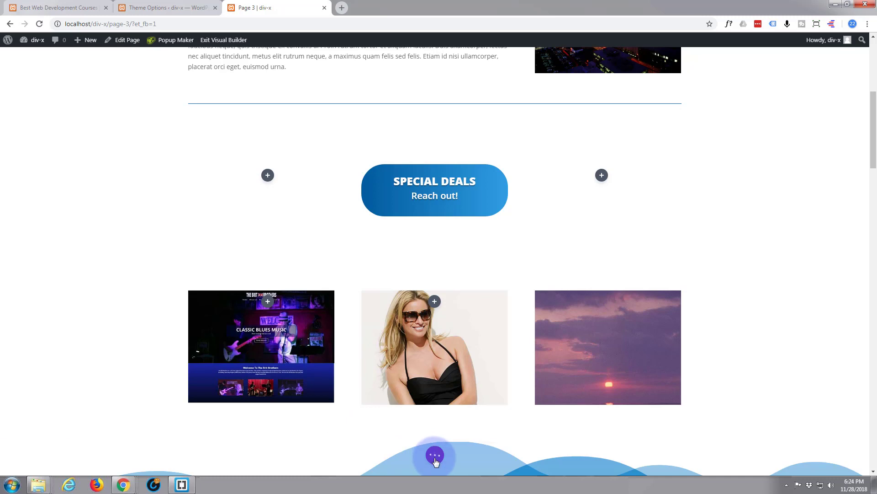
# Step: Save the page and verify on the live page that the third image jumps to #blurb1
pyautogui.click(435, 455)
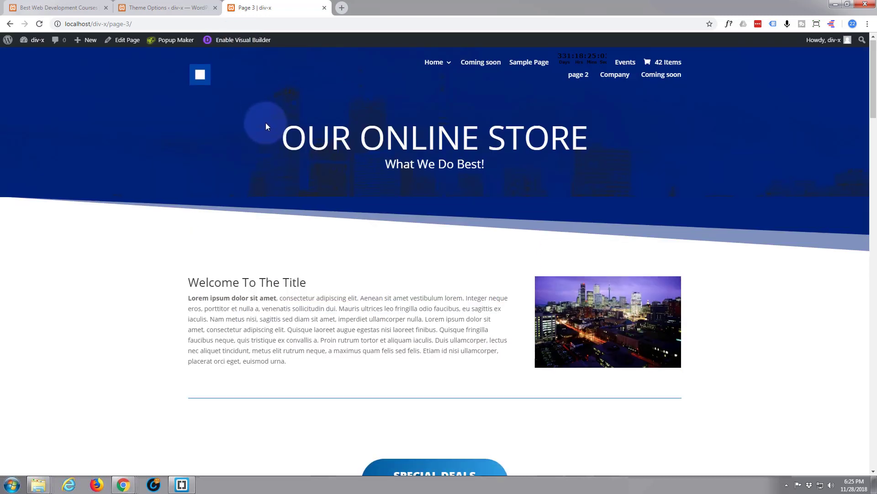
pyautogui.scroll(-5, 267, 125)
pyautogui.scroll(-3, 266, 125)
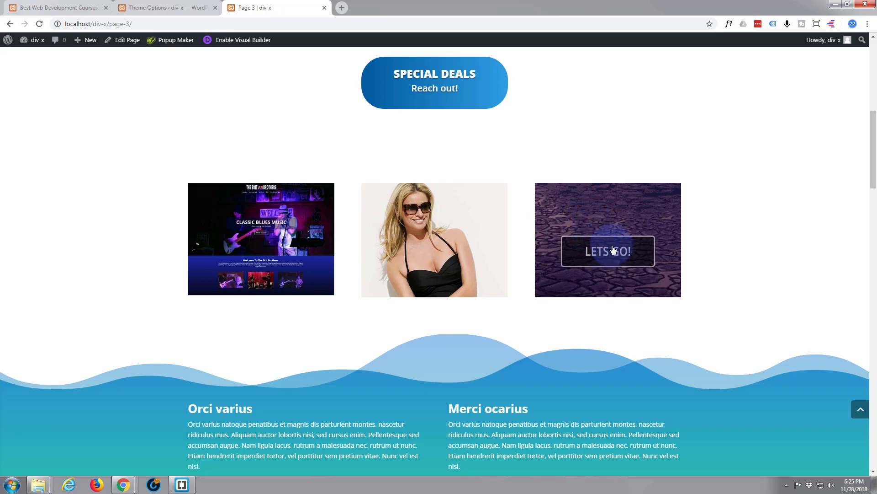
pyautogui.click(605, 254)
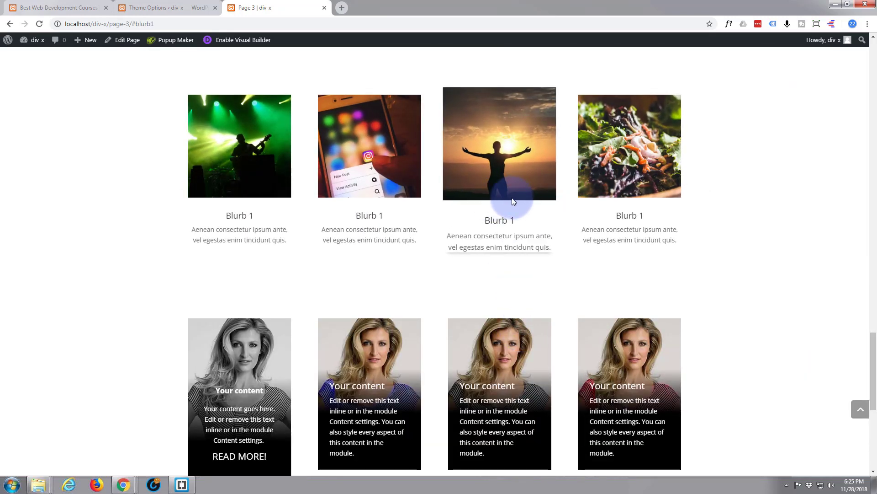
pyautogui.click(862, 414)
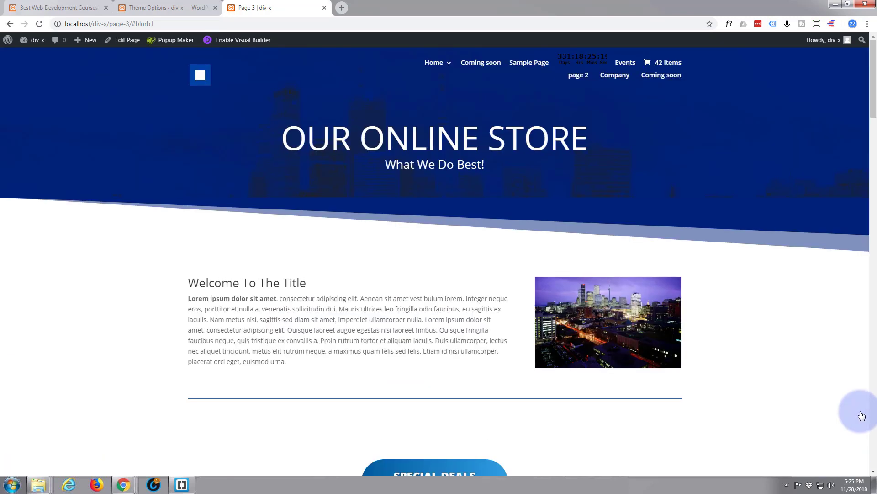
# Step: Re-enable the Visual Builder on Page 3
pyautogui.scroll(-2, 722, 344)
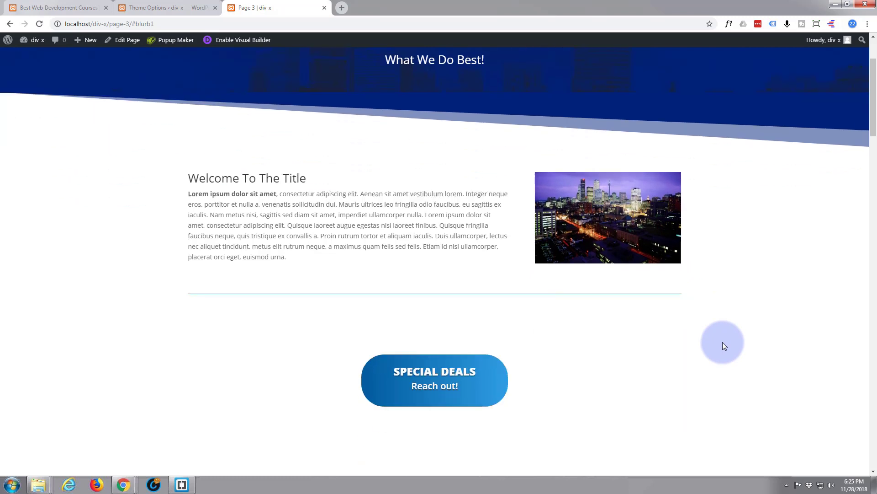
pyautogui.scroll(-5, 722, 345)
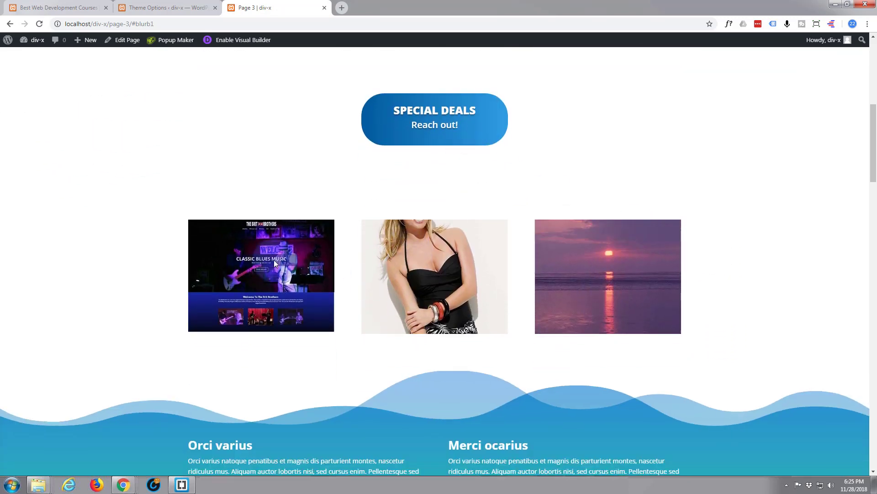
pyautogui.click(245, 42)
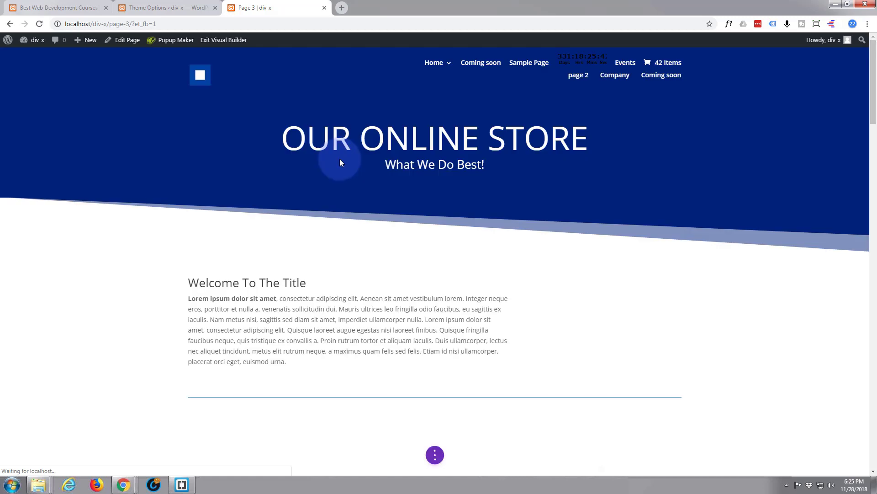
# Step: Duplicate the third column's invisible link module and drag the copy onto the second column's image
pyautogui.scroll(-7, 341, 158)
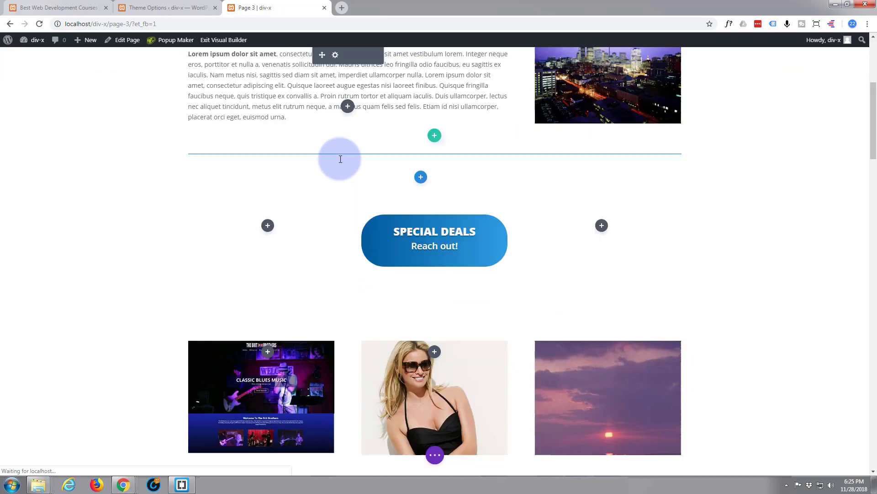
pyautogui.scroll(-2, 320, 171)
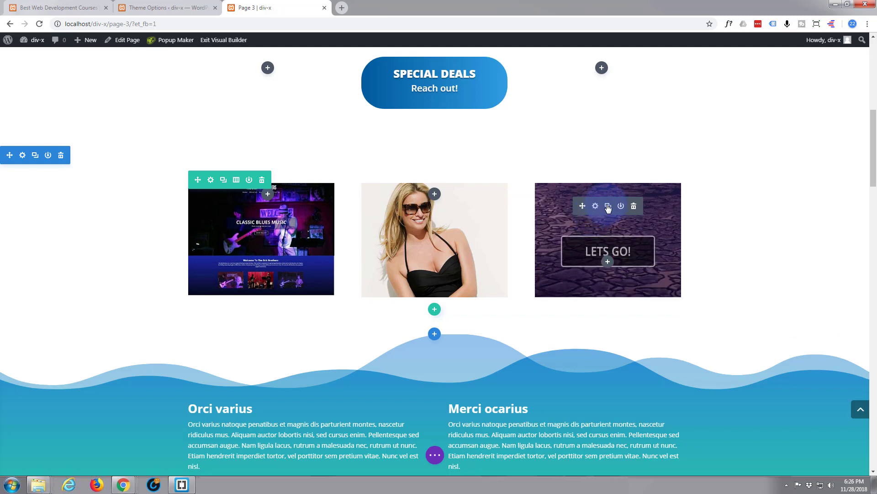
pyautogui.click(607, 207)
pyautogui.click(597, 264)
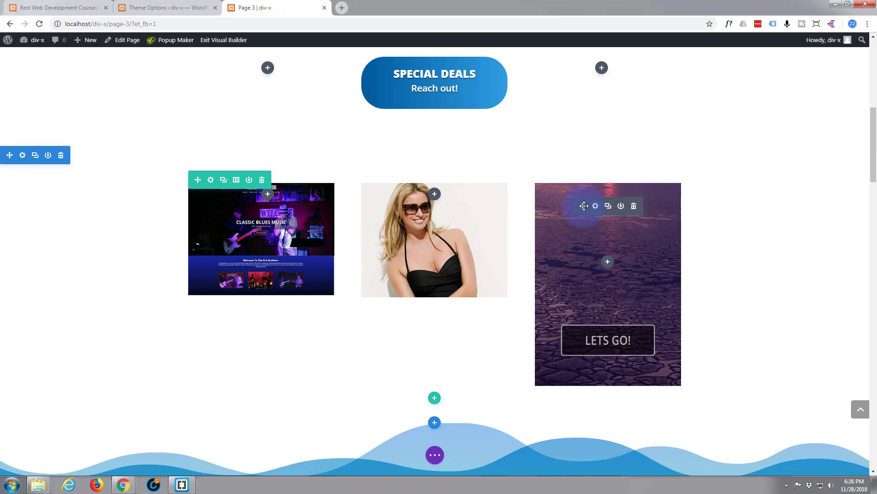
pyautogui.moveTo(584, 206); pyautogui.dragTo(425, 218)
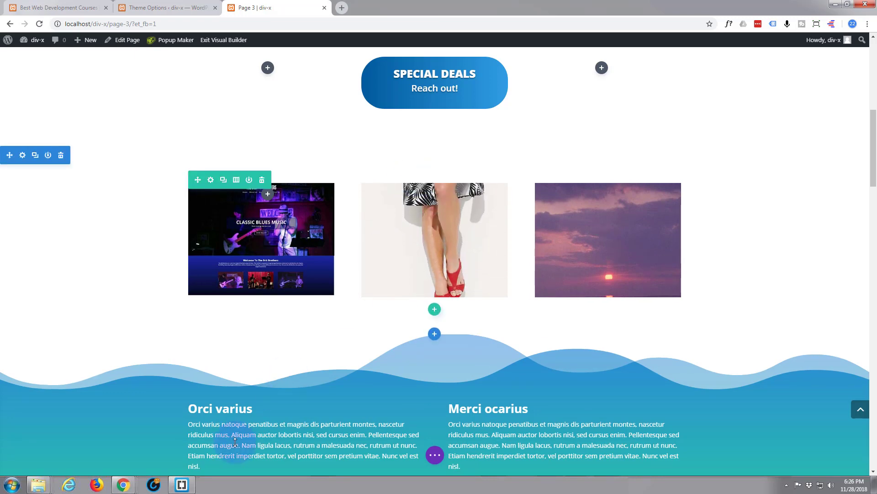
# Step: Check in the products section's Advanced CSS ID & Classes that its ID is specials, then discard
pyautogui.scroll(-4, 238, 439)
pyautogui.scroll(-2, 240, 425)
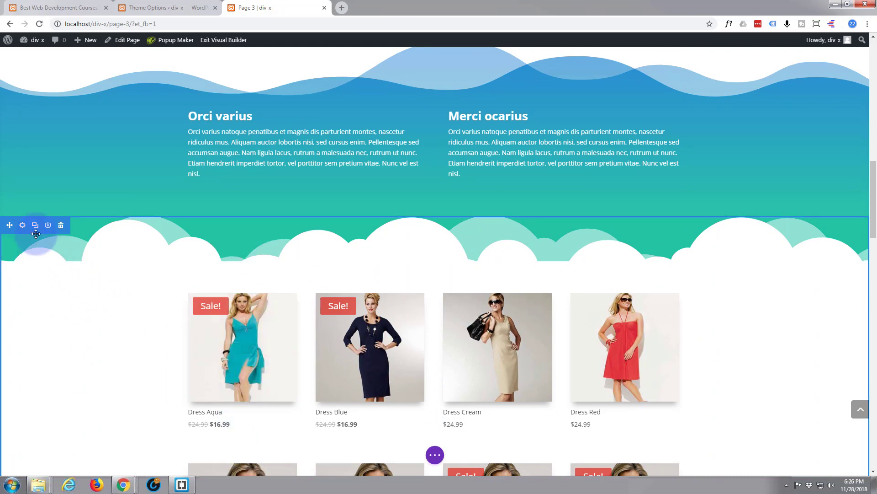
pyautogui.click(22, 225)
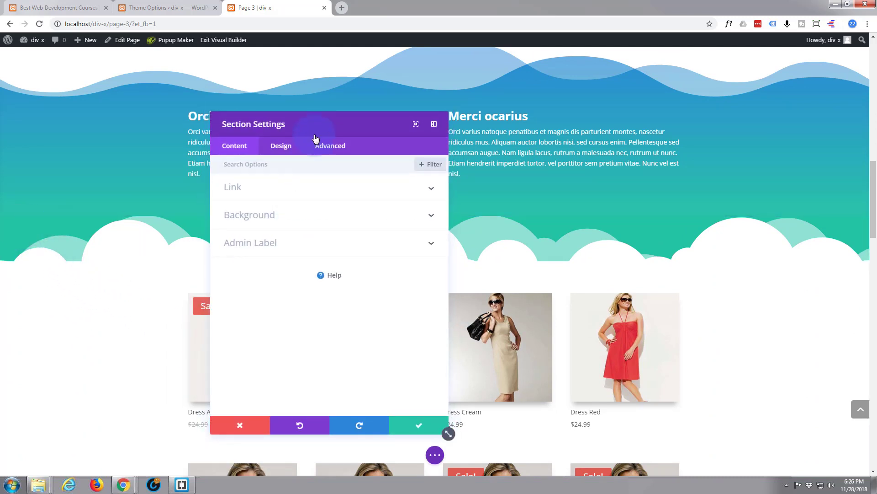
pyautogui.click(335, 147)
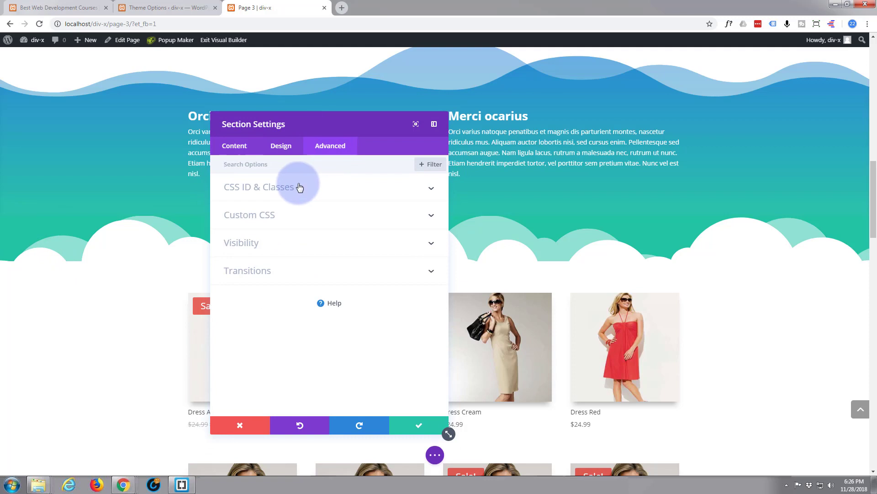
pyautogui.click(300, 188)
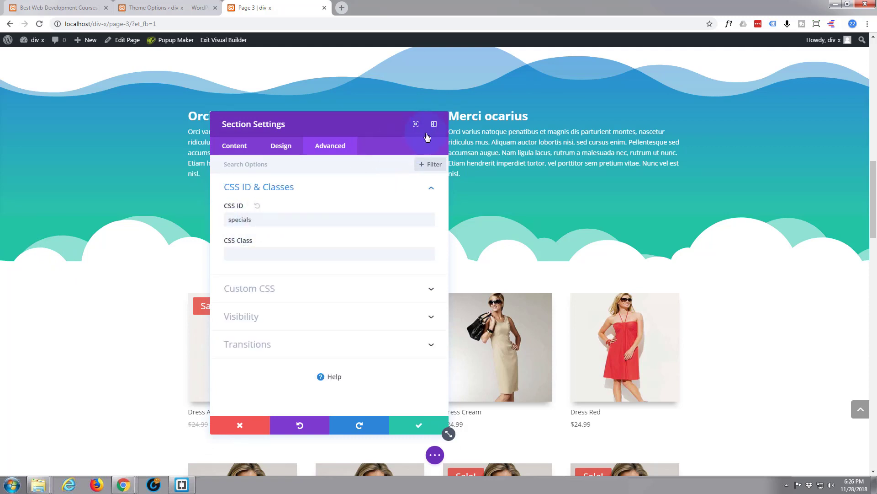
pyautogui.click(234, 426)
pyautogui.scroll(4, 320, 284)
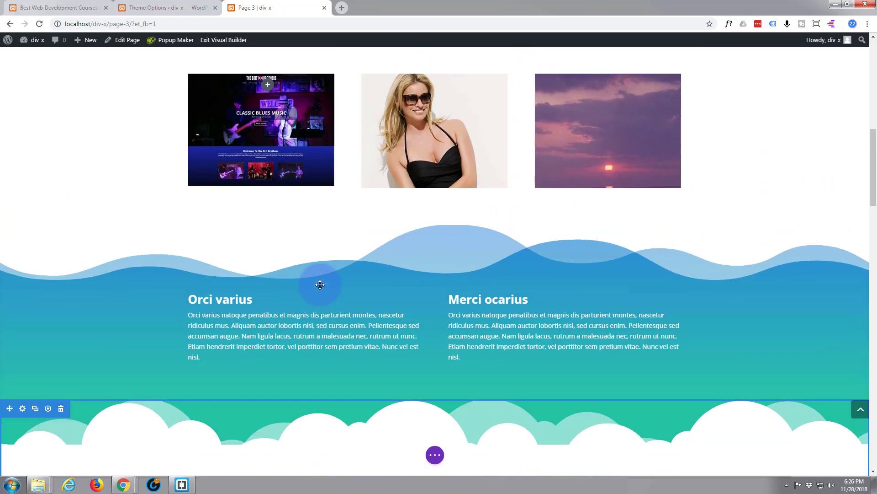
# Step: Edit the second-column link module's Link URL in its content options and save it
pyautogui.scroll(3, 320, 284)
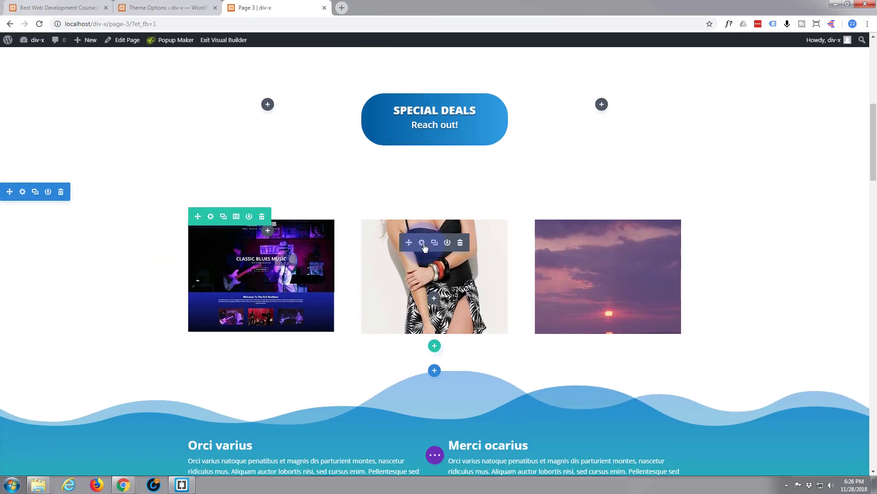
pyautogui.click(423, 243)
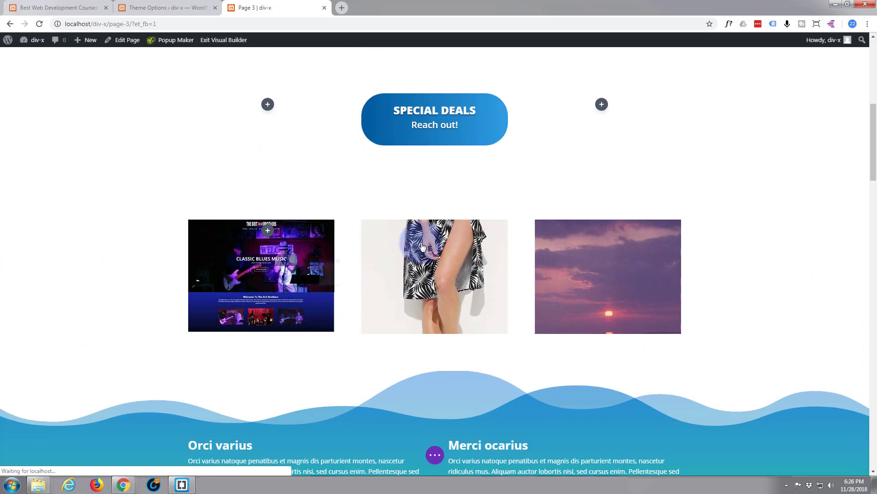
pyautogui.click(325, 146)
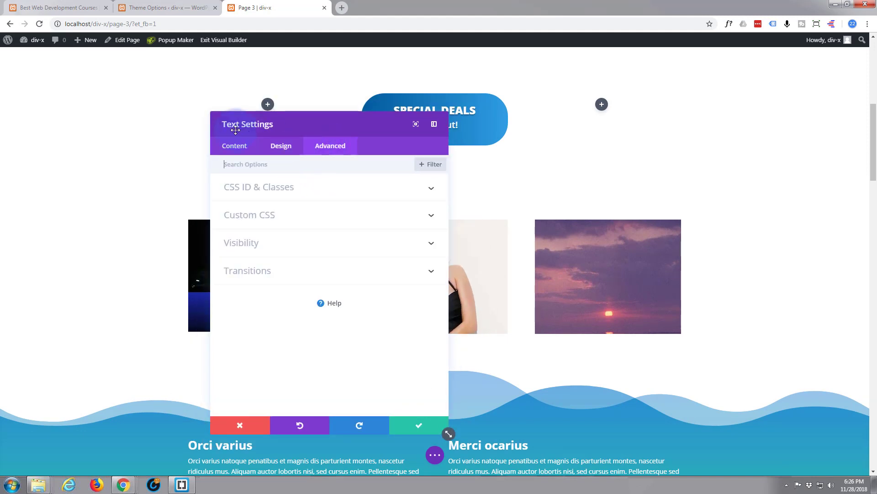
pyautogui.click(235, 149)
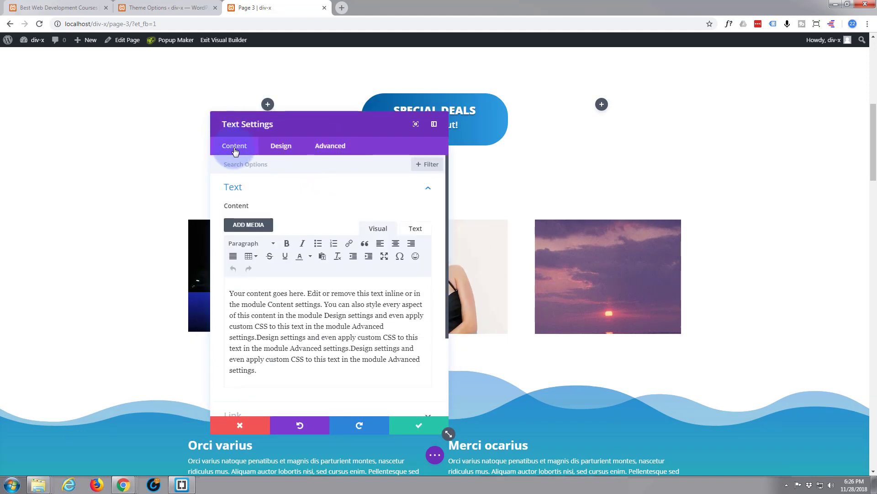
pyautogui.scroll(-3, 270, 243)
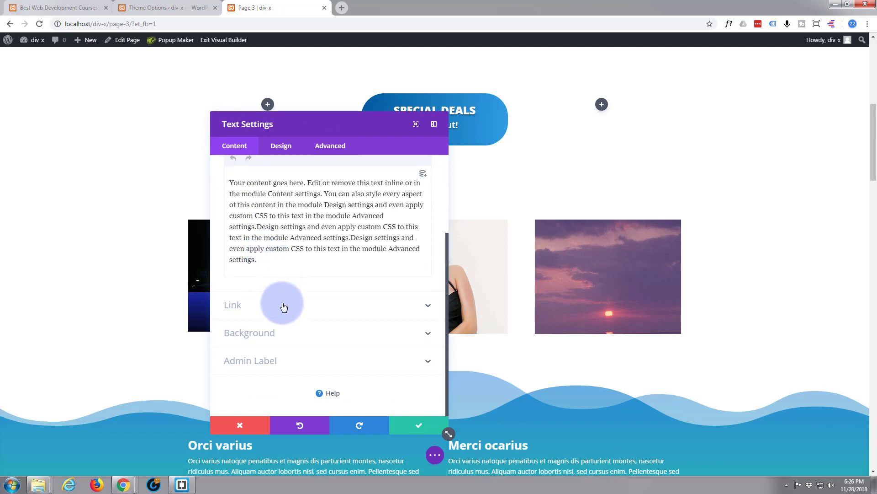
pyautogui.click(290, 311)
pyautogui.click(249, 251)
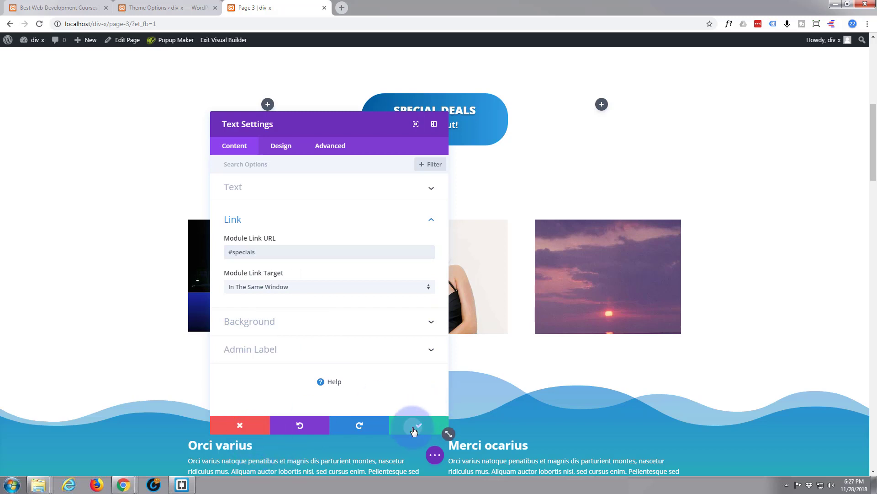
pyautogui.click(413, 429)
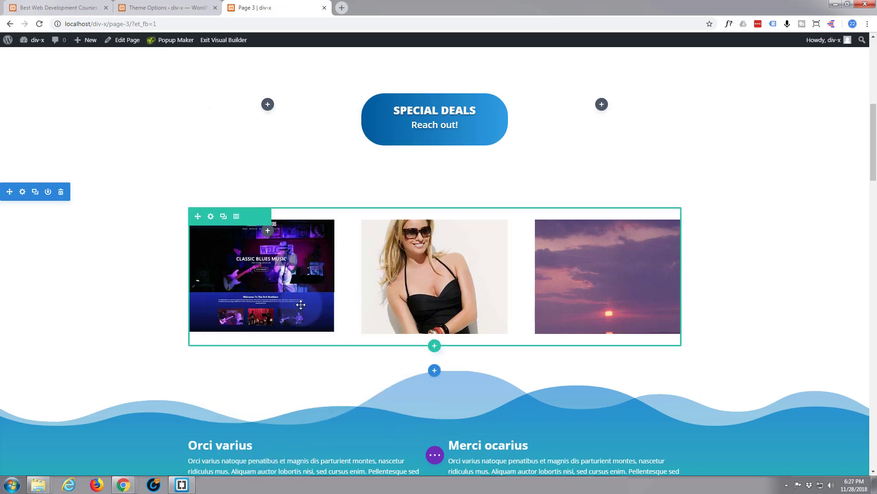
# Step: Duplicate the second-column module and drag the copy into the first column
pyautogui.moveTo(295, 289)
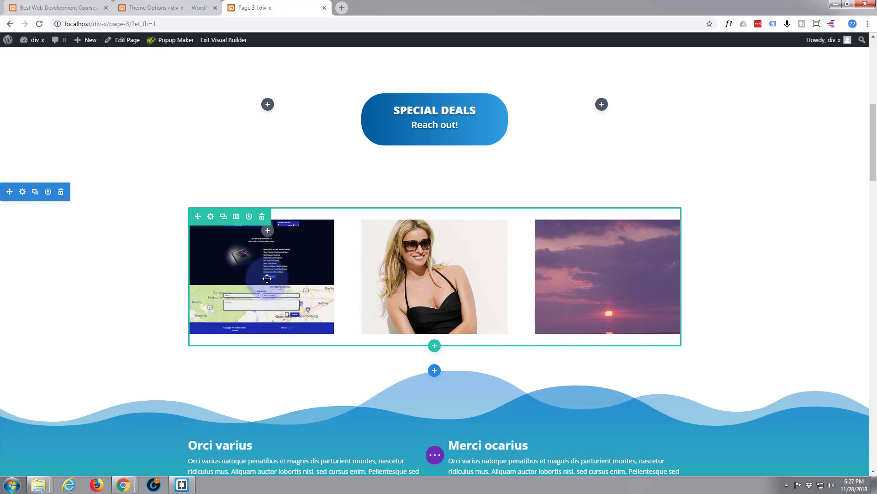
pyautogui.moveTo(460, 275)
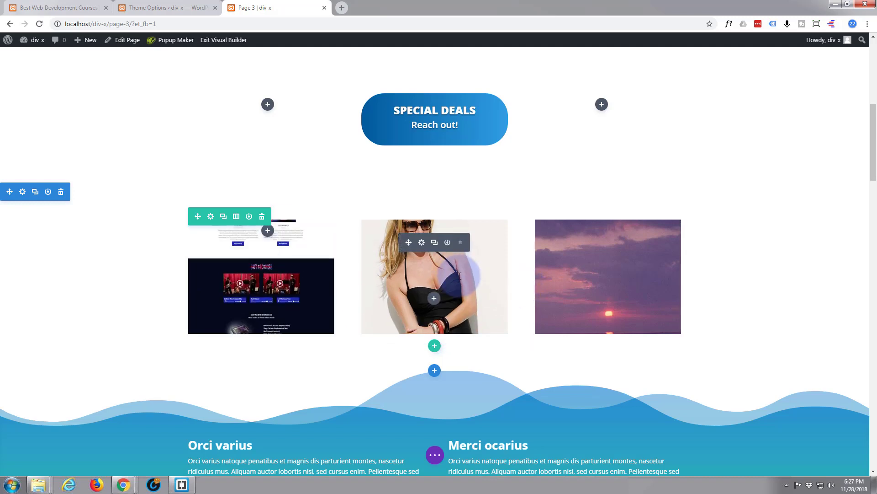
pyautogui.click(435, 243)
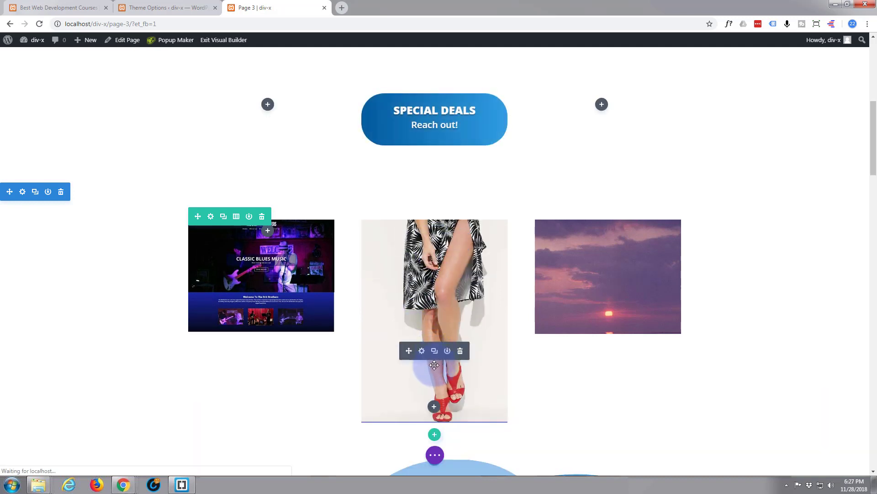
pyautogui.moveTo(409, 350); pyautogui.dragTo(243, 253)
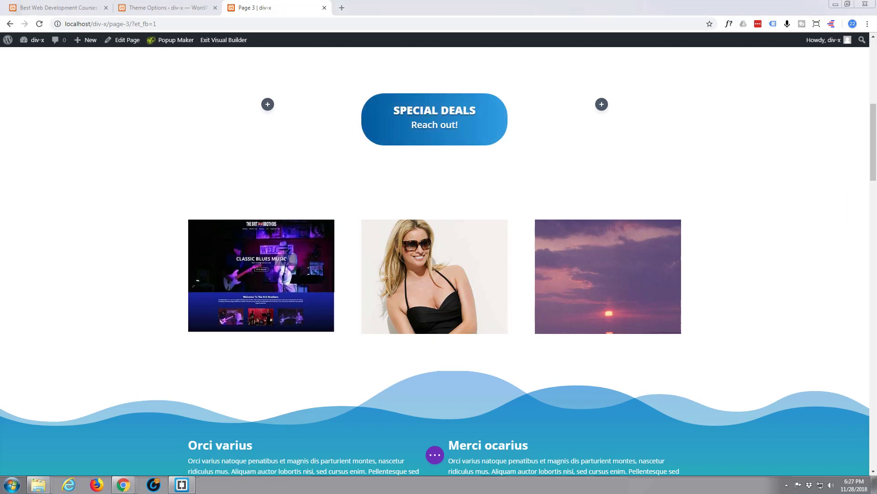
pyautogui.moveTo(239, 254)
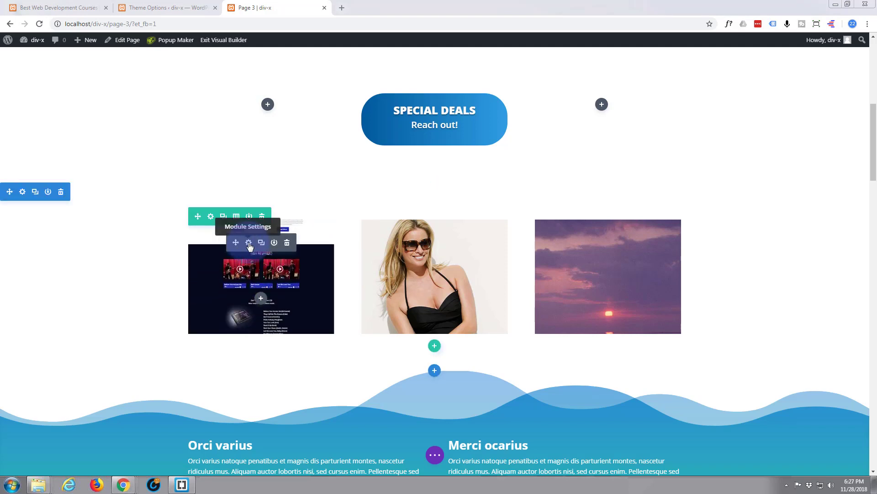
pyautogui.click(249, 244)
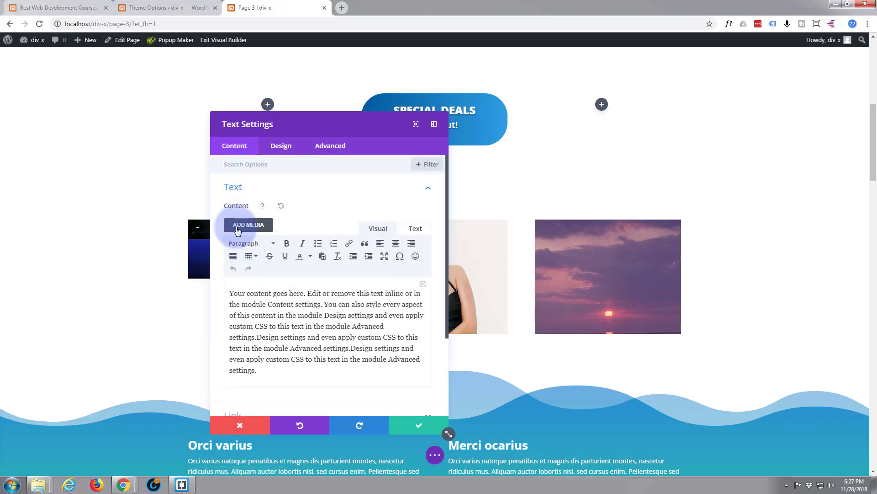
pyautogui.scroll(-1, 236, 228)
pyautogui.scroll(-2, 237, 229)
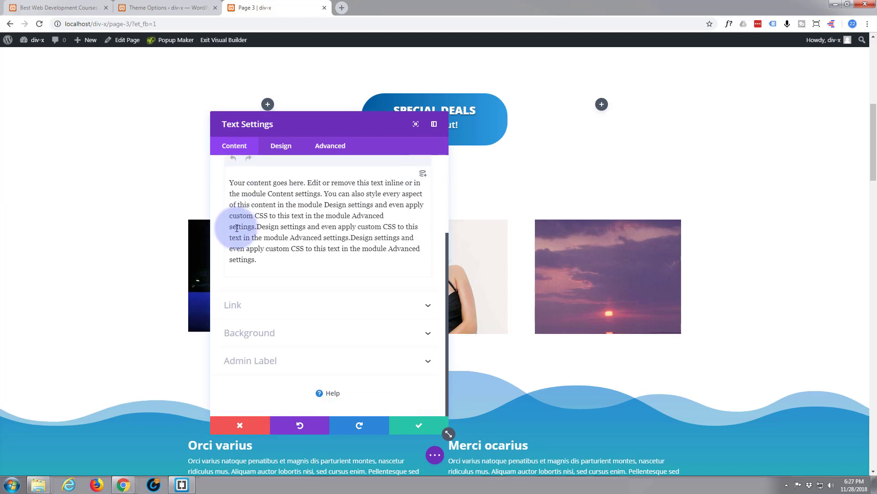
pyautogui.click(273, 306)
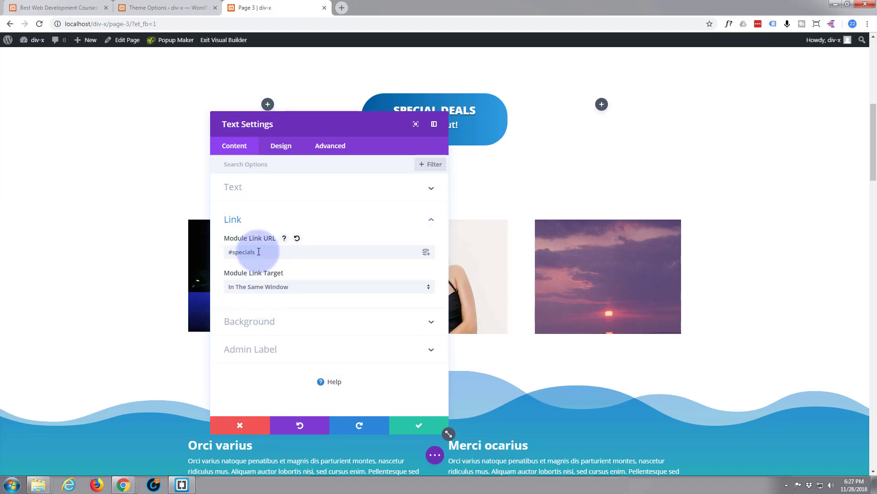
pyautogui.moveTo(270, 252); pyautogui.dragTo(207, 249)
pyautogui.click(207, 249)
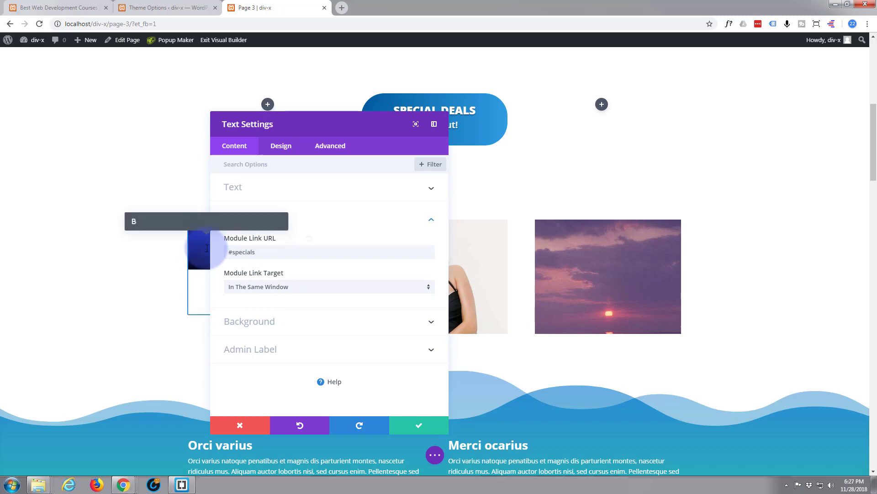
pyautogui.moveTo(279, 251); pyautogui.dragTo(226, 254)
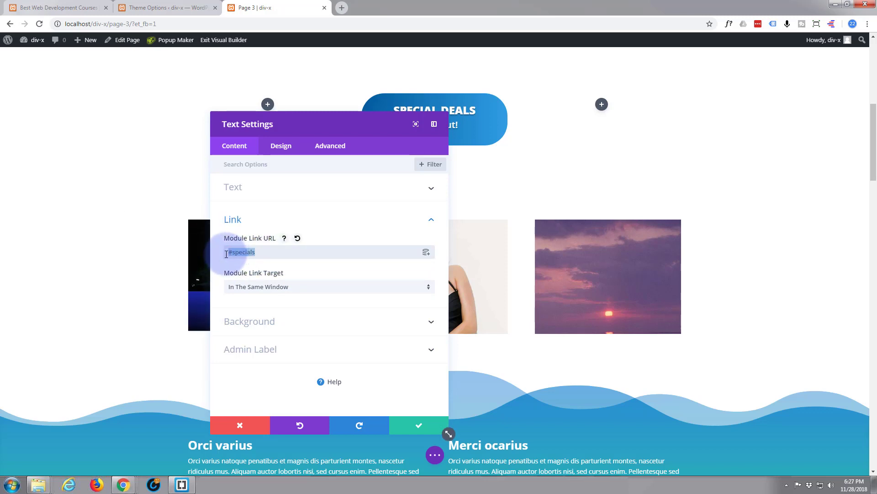
pyautogui.write('https://britbrothersblues.com/')
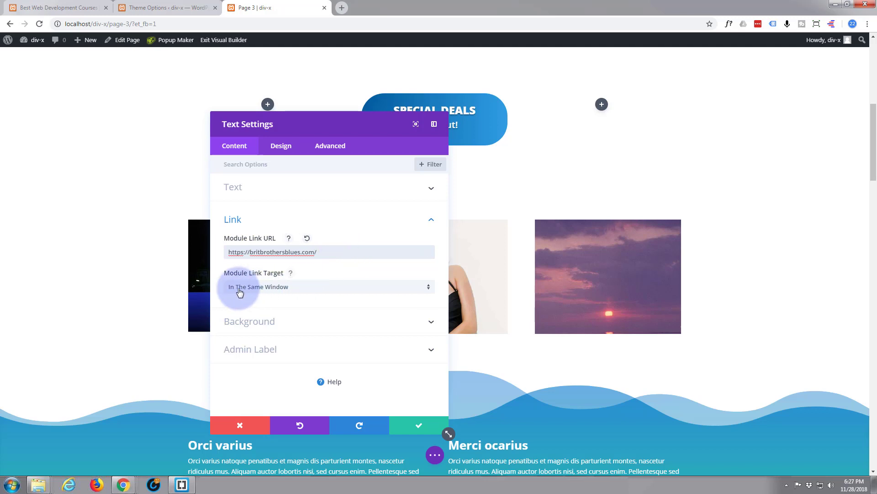
pyautogui.click(429, 292)
pyautogui.click(323, 311)
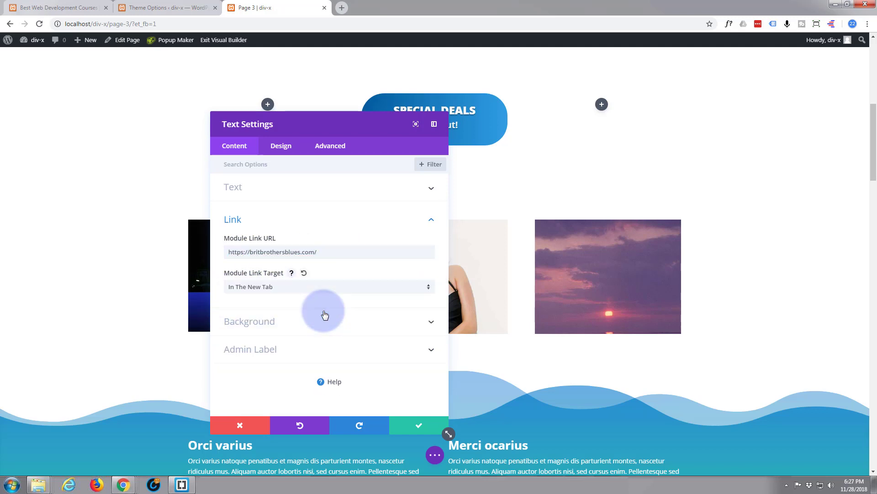
pyautogui.click(418, 425)
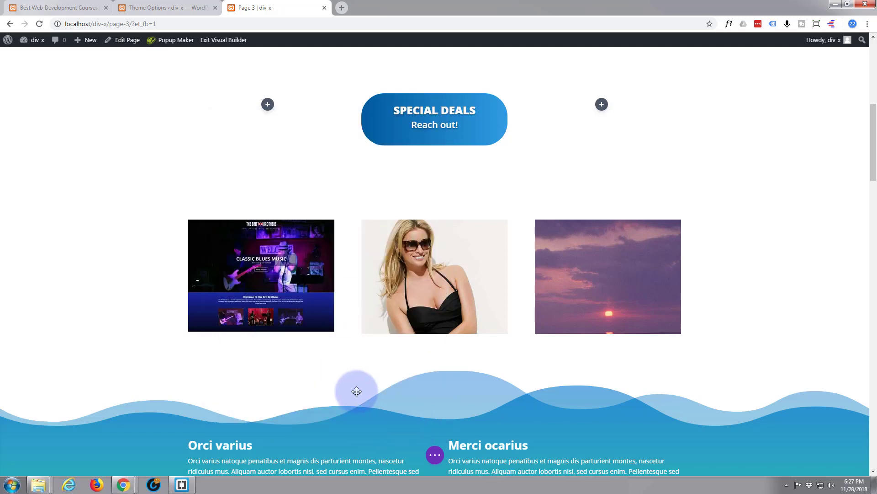
# Step: Expand the bottom settings bar to reveal the page's Save options
pyautogui.click(435, 455)
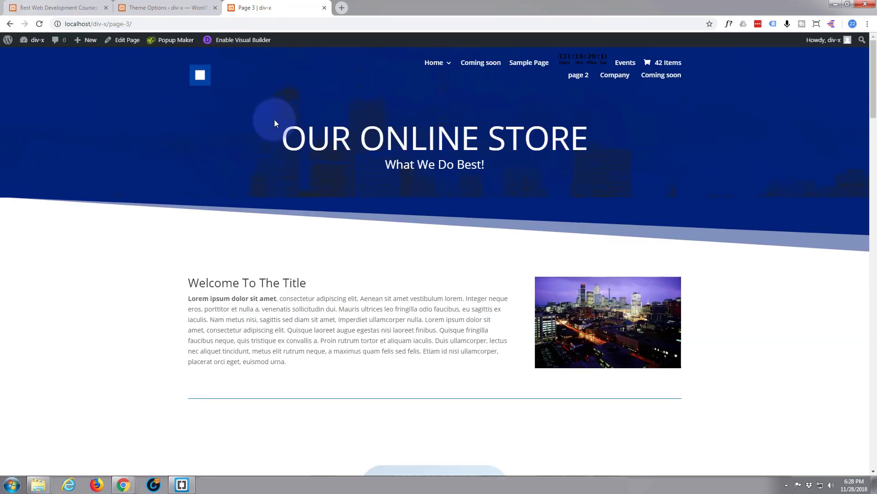
# Step: Test on the live page that the sunset image's LETS GO! link jumps to Blurb 1
pyautogui.scroll(-5, 264, 114)
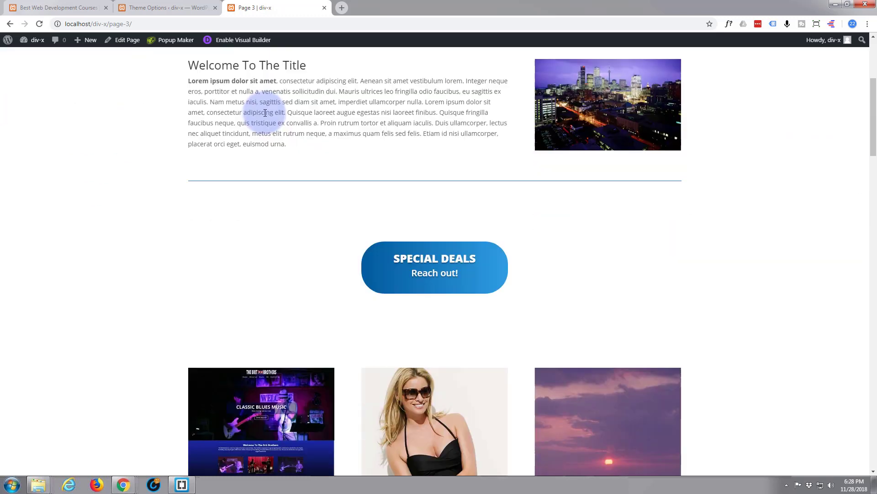
pyautogui.scroll(-2, 802, 215)
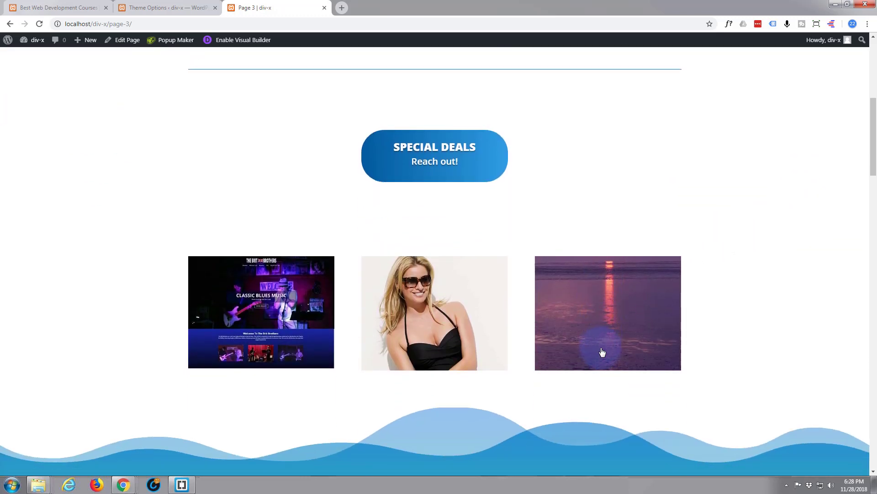
pyautogui.moveTo(602, 352)
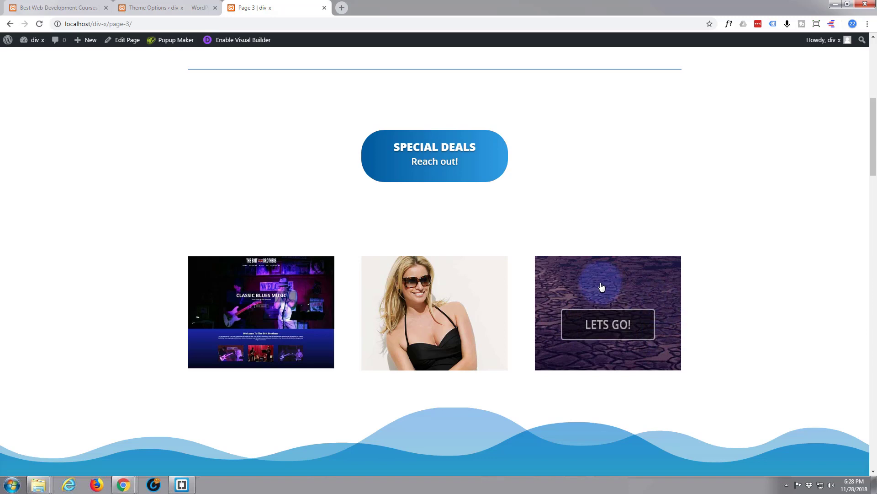
pyautogui.click(612, 329)
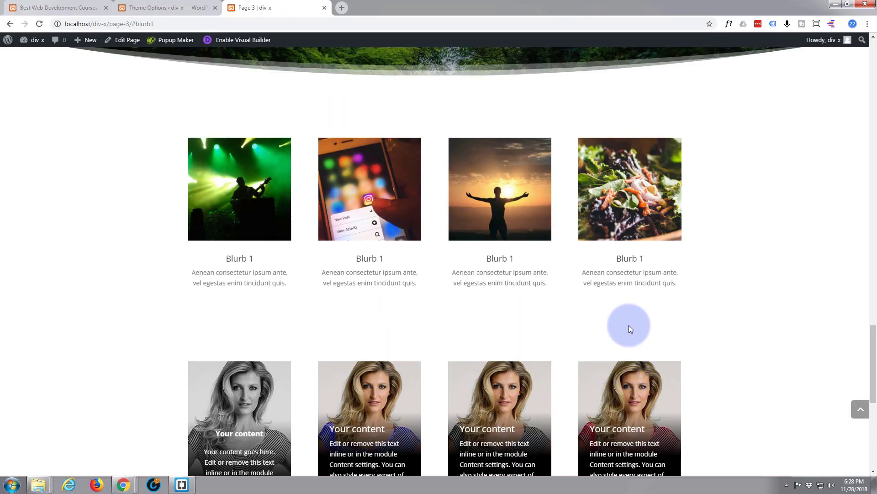
# Step: Test that the middle image jumps to the #specials products section
pyautogui.scroll(10, 629, 324)
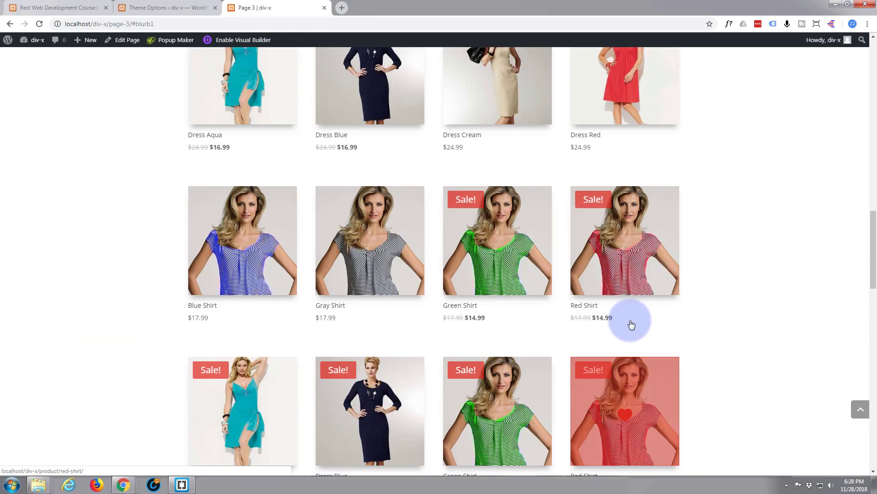
pyautogui.scroll(12, 631, 324)
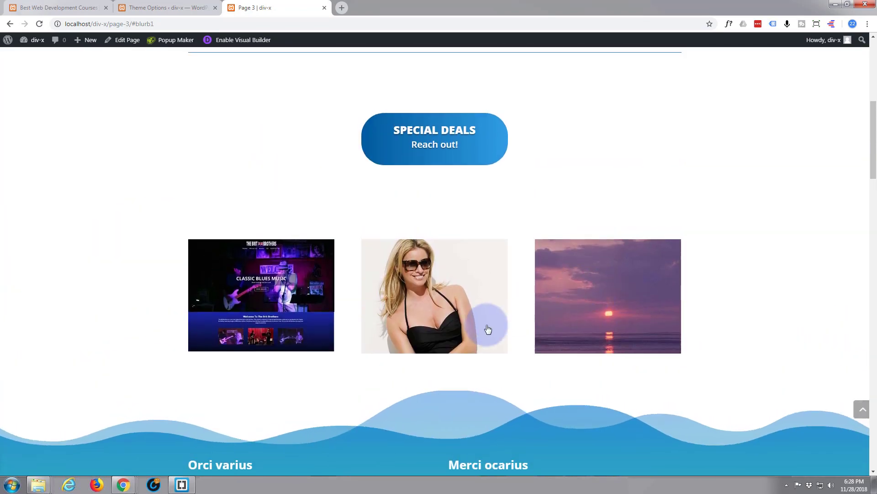
pyautogui.moveTo(474, 316)
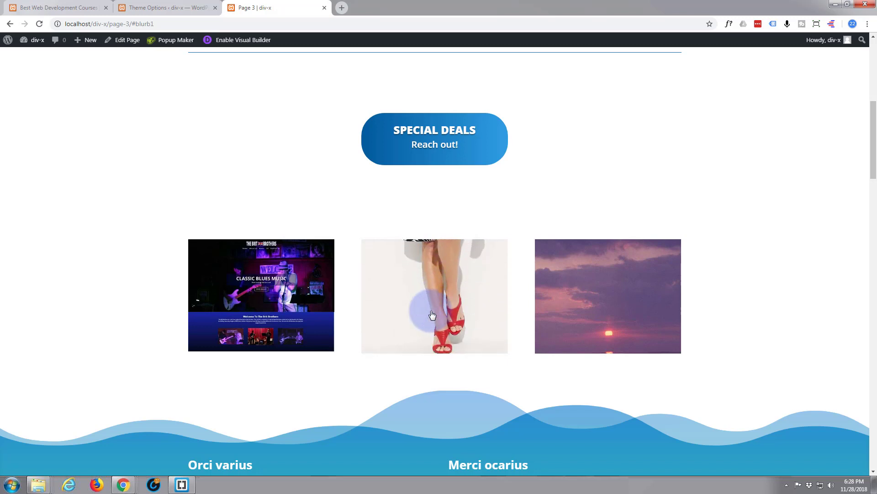
pyautogui.click(433, 314)
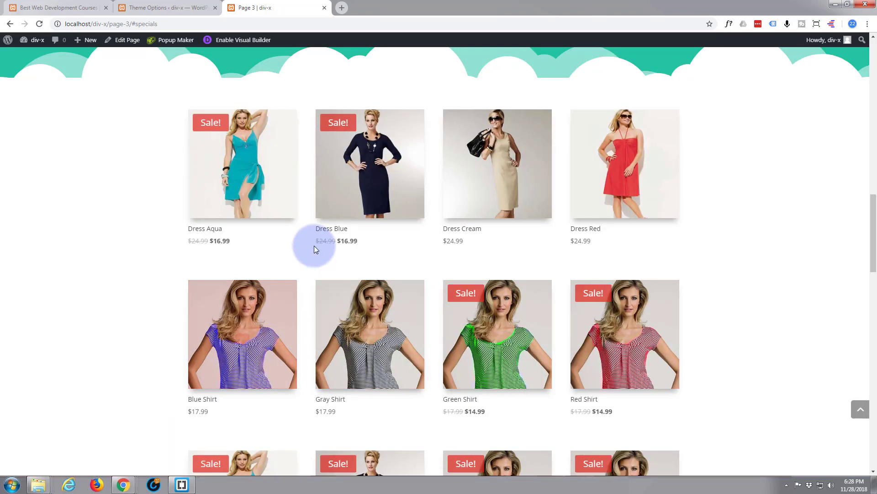
pyautogui.scroll(5, 446, 361)
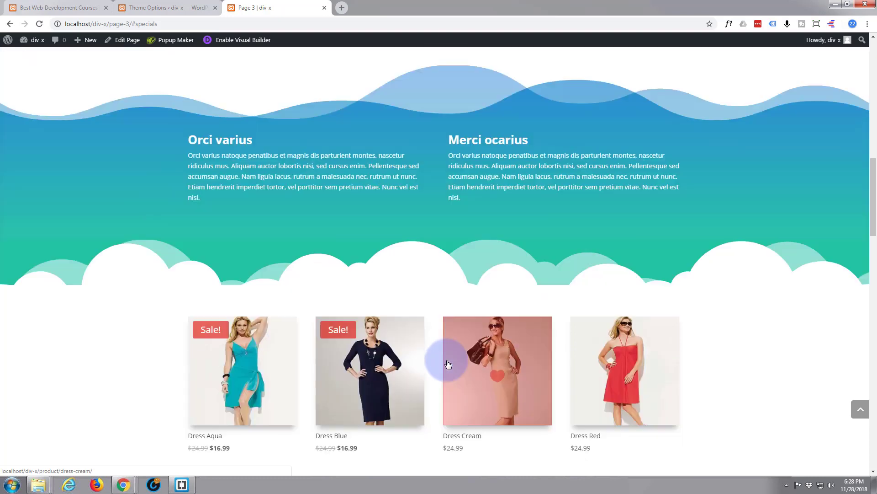
pyautogui.scroll(8, 447, 361)
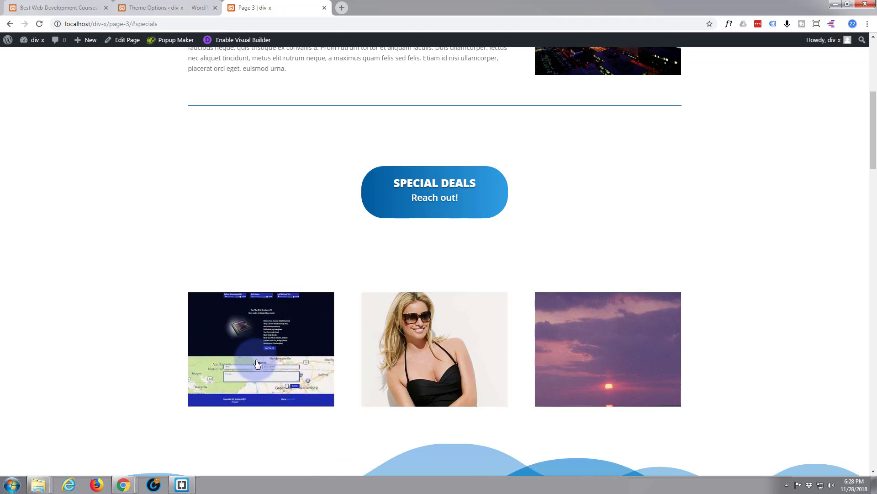
# Step: Open the first image's britbrothersblues.com link in a new tab, then return to Page 3
pyautogui.click(257, 364)
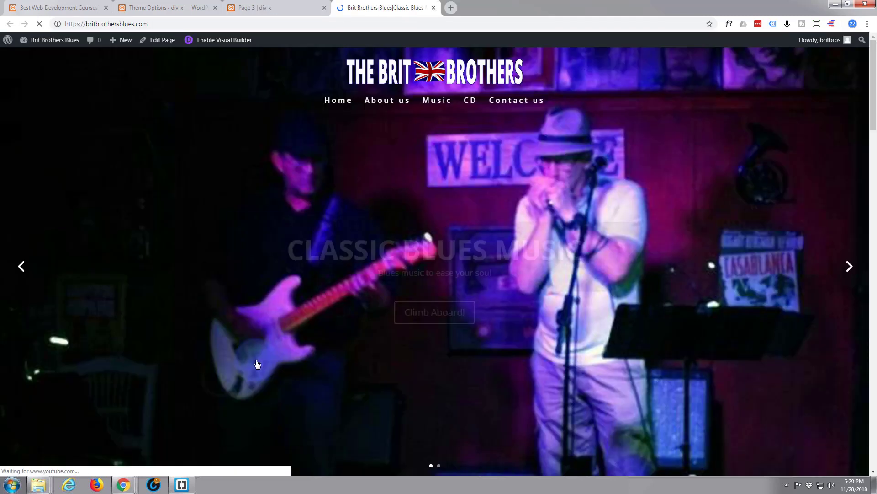
pyautogui.scroll(-7, 260, 355)
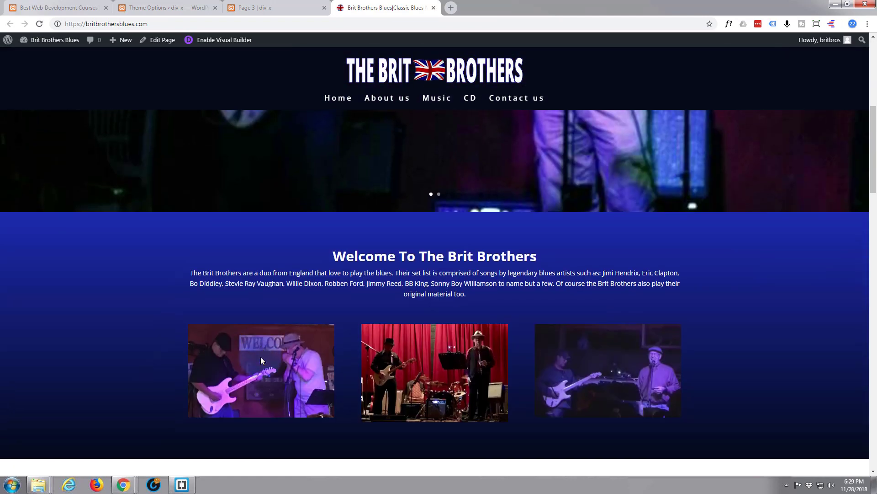
pyautogui.scroll(-2, 260, 357)
pyautogui.scroll(3, 257, 356)
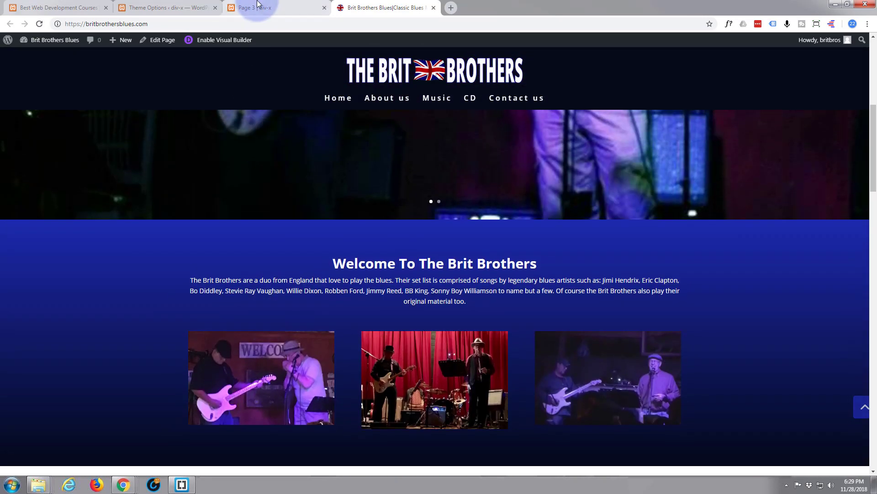
pyautogui.click(261, 7)
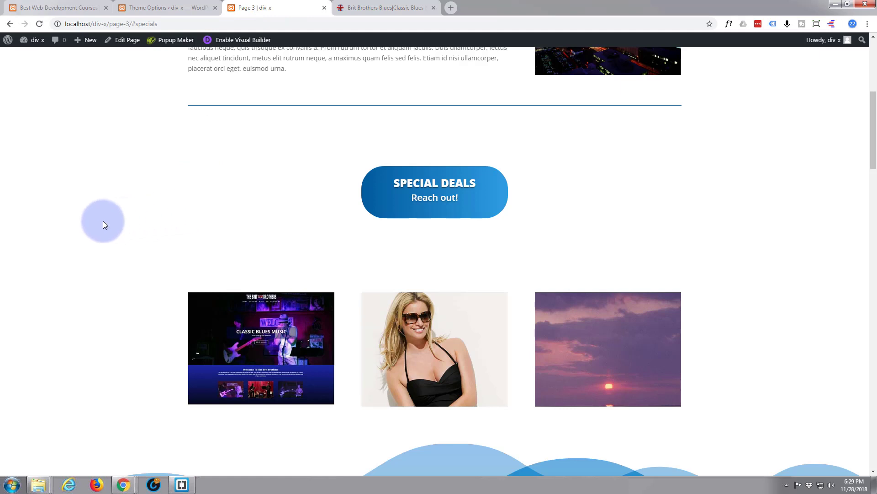